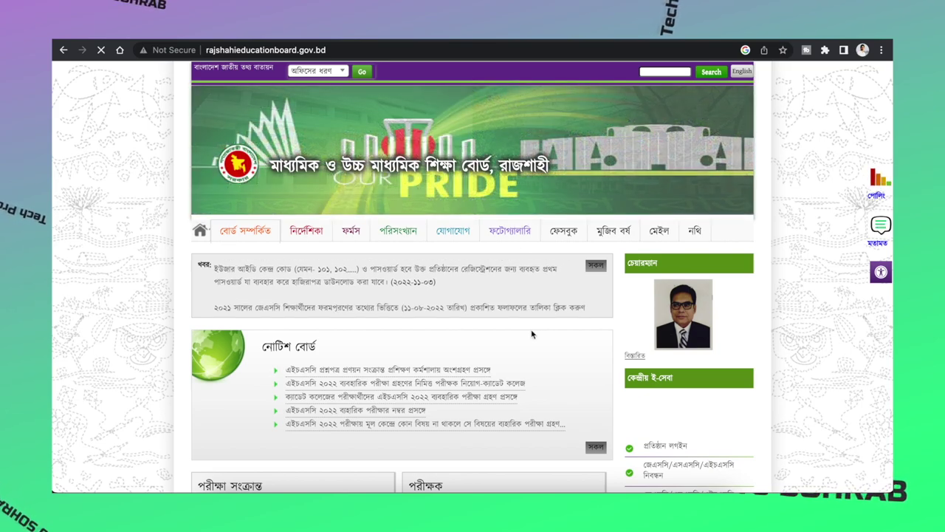
Step: Open the name and age correction form from the board site's other e-services section
scroll(531, 329, "down", 1)
scroll(531, 328, "down", 5)
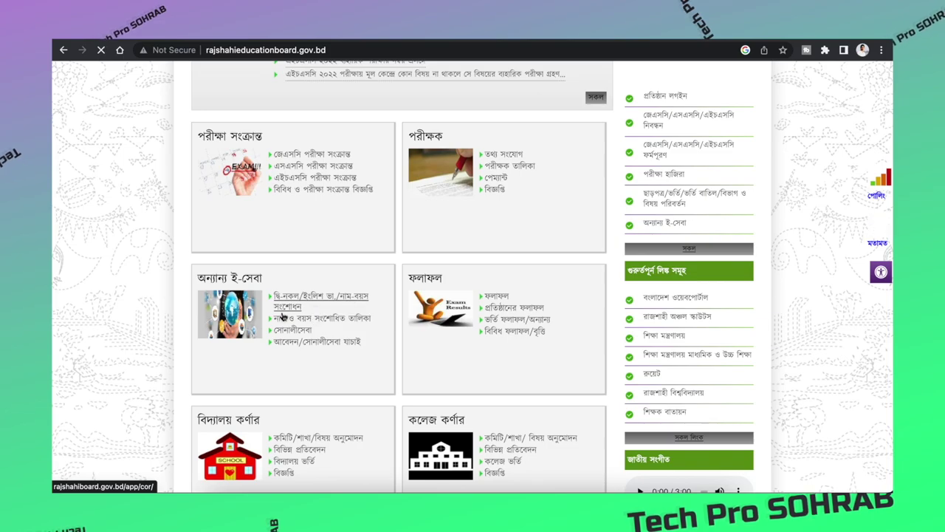
left_click(333, 298)
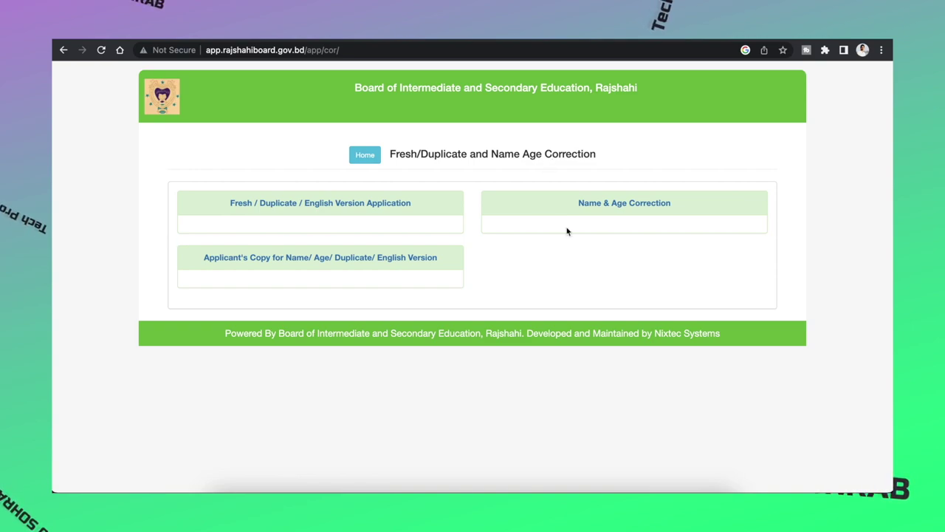
left_click(624, 204)
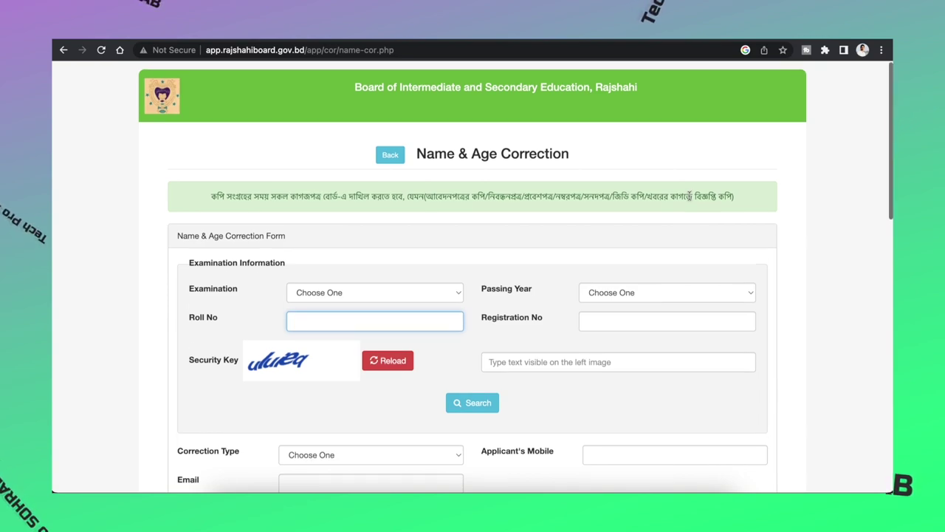
Step: Set the examination to JSC, also trying SSC, and the passing year to 2011
scroll(689, 195, "down", 3)
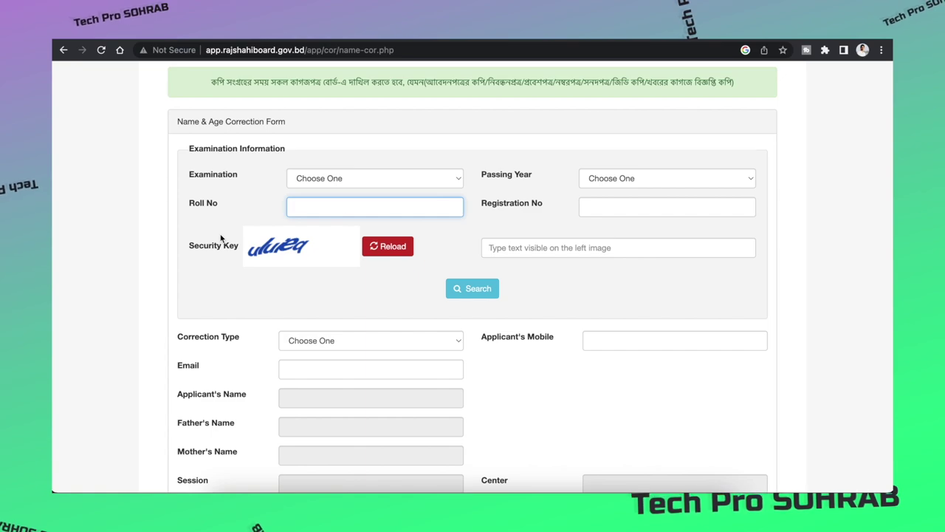
left_click(379, 182)
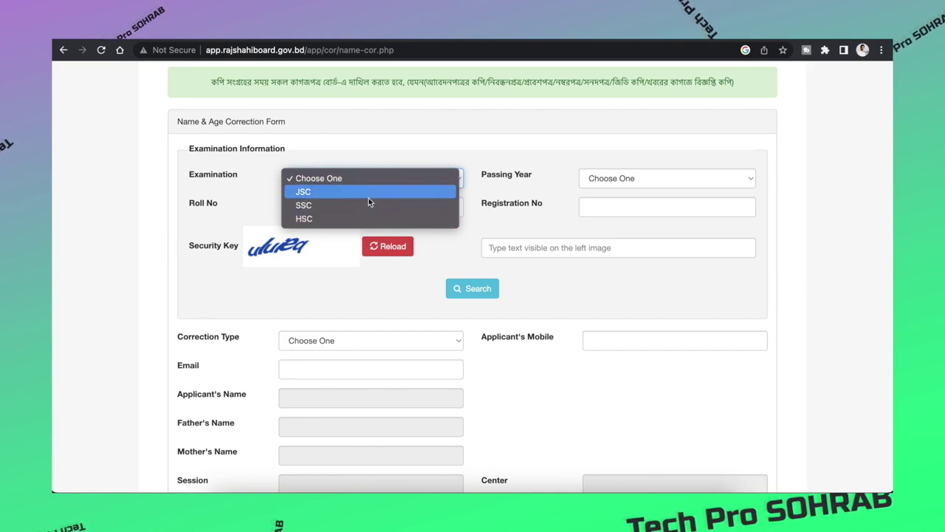
left_click(364, 195)
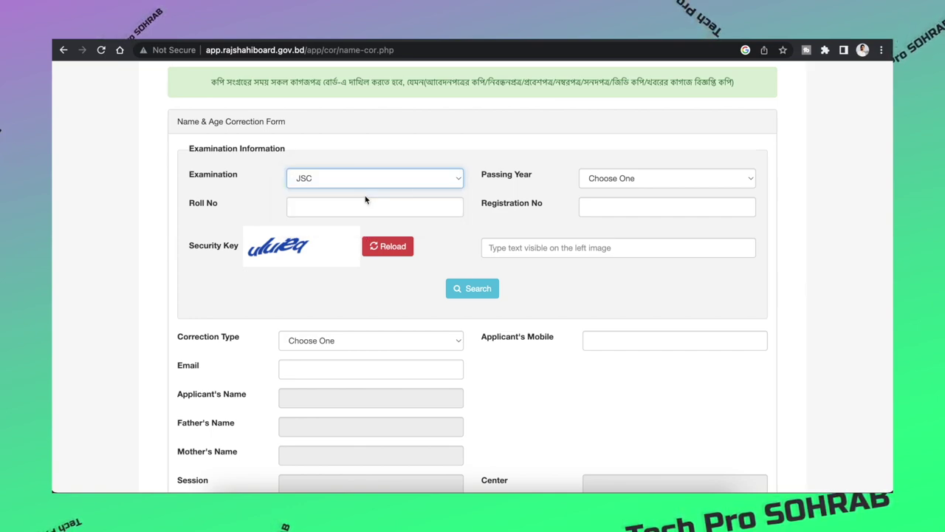
left_click(374, 182)
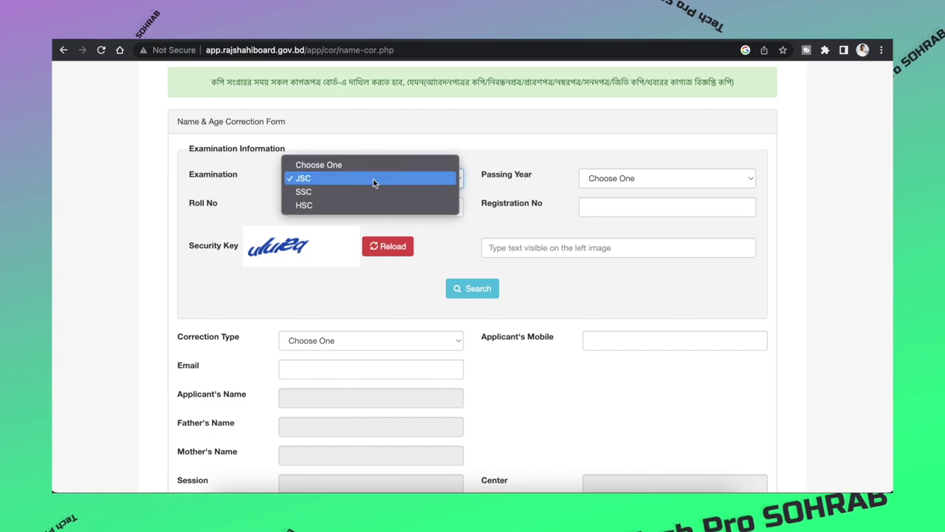
left_click(370, 195)
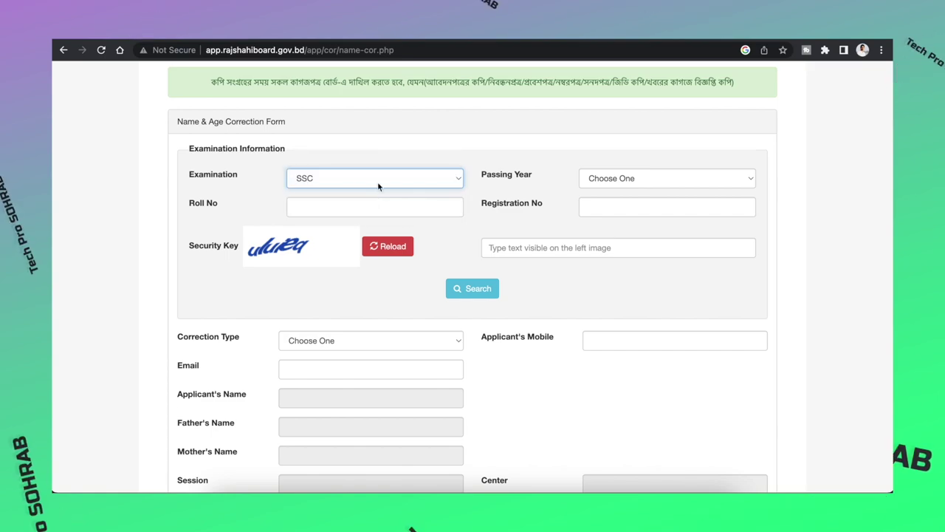
left_click(377, 182)
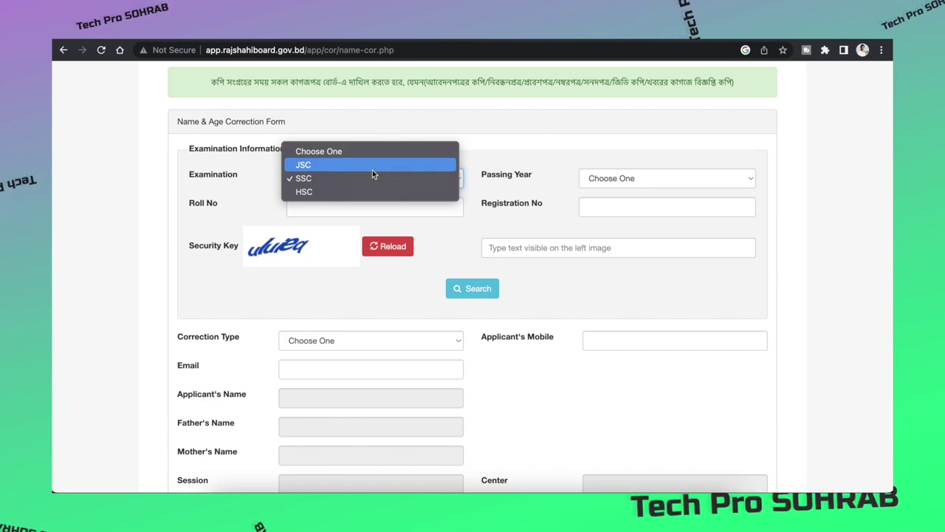
left_click(372, 170)
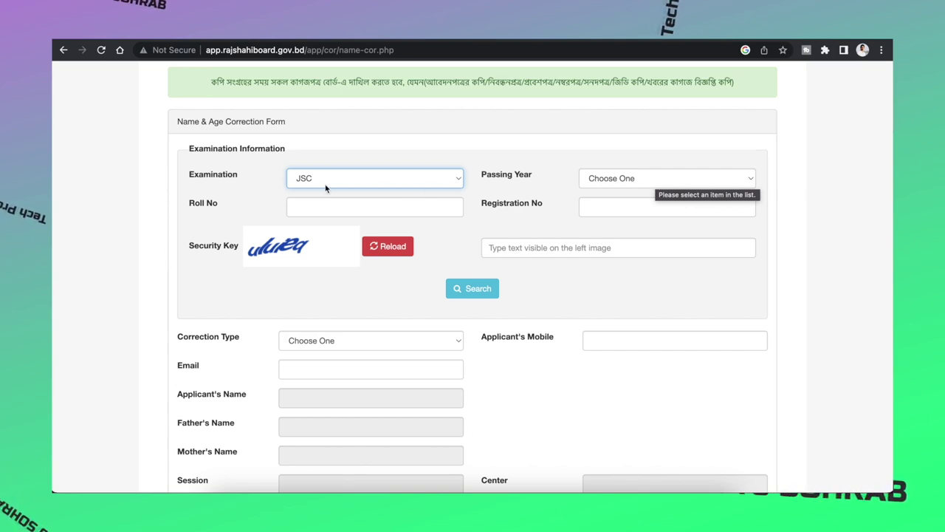
left_click(624, 184)
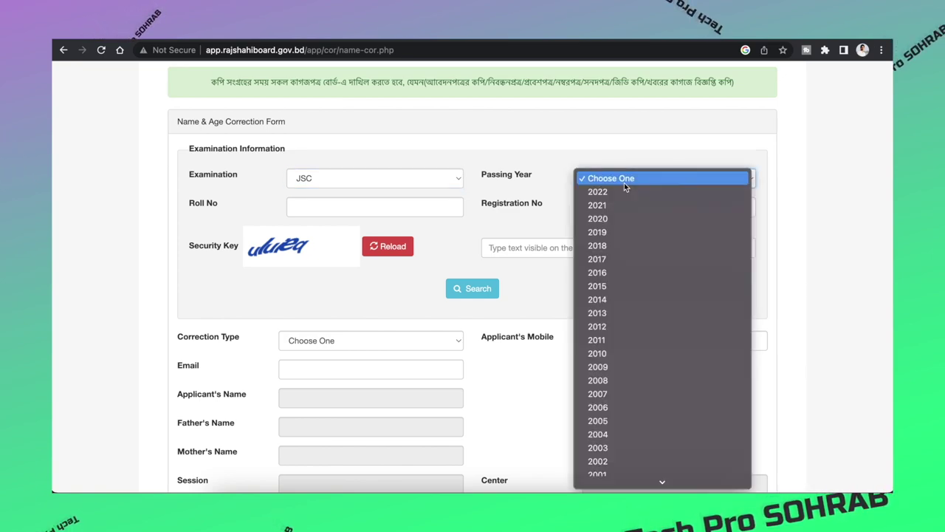
left_click(614, 341)
Step: Visit the roll and registration number fields without filling them, and reload the security key image, ending in its text field
left_click(359, 209)
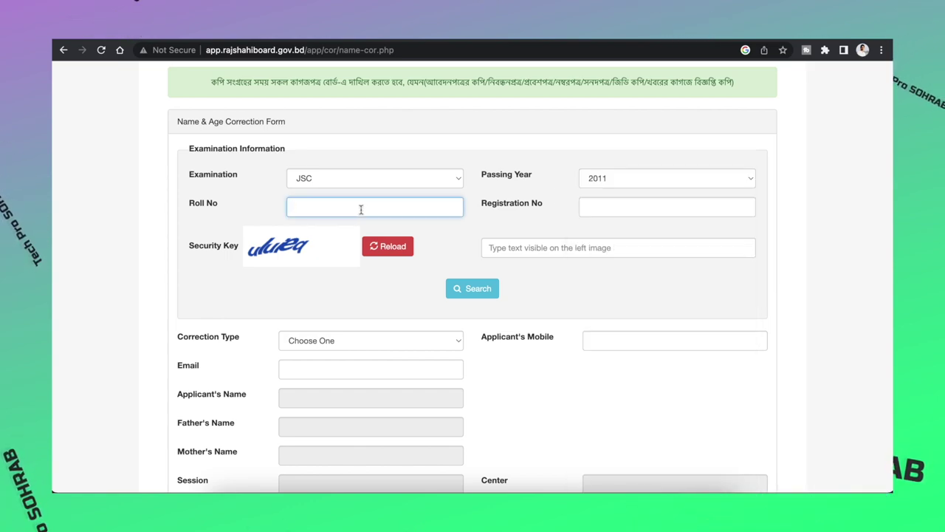
left_click(614, 209)
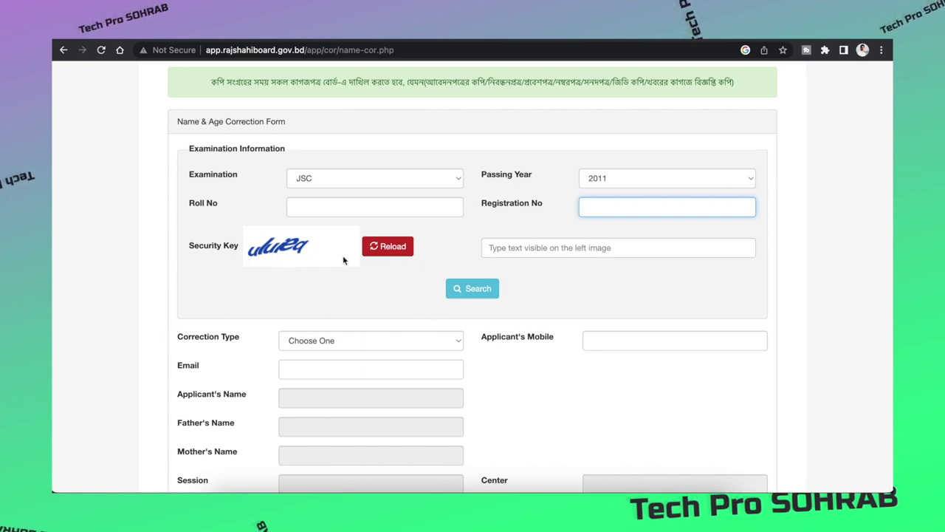
left_click(387, 249)
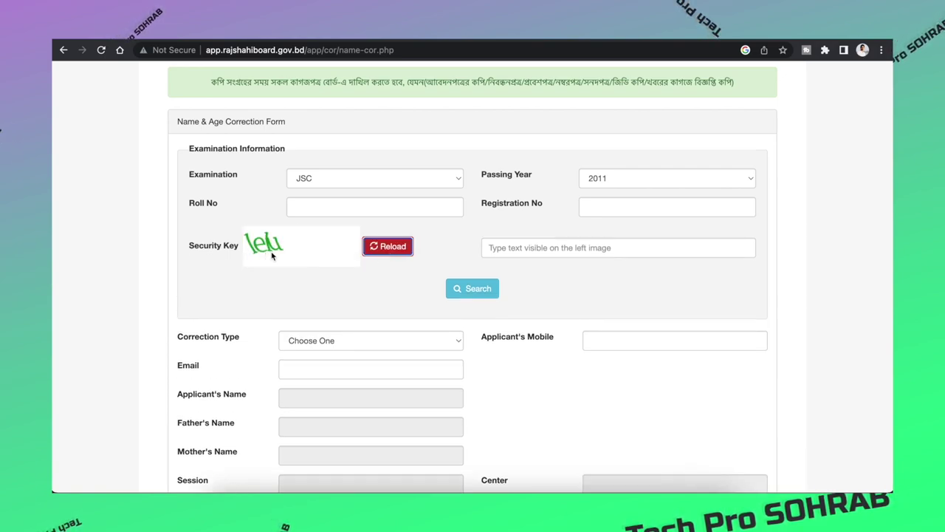
left_click(544, 248)
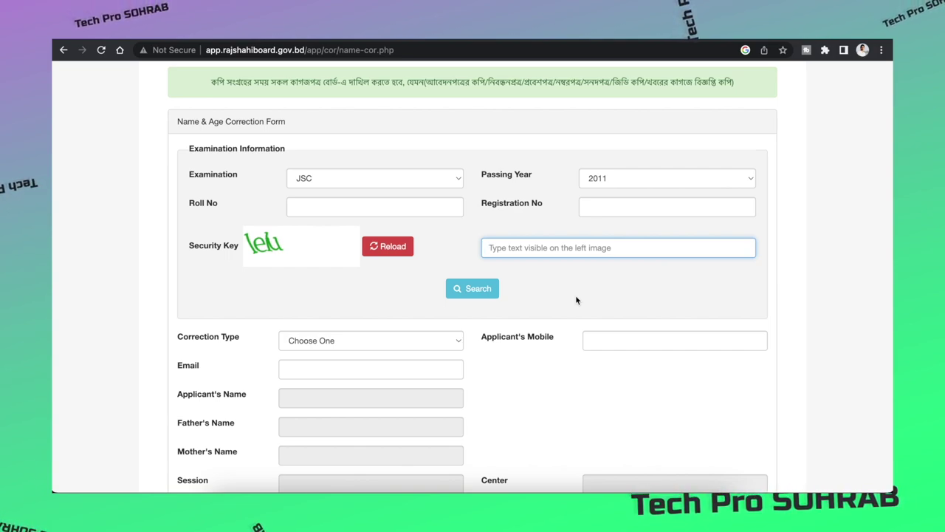
Step: Set the correction type to Name Correction
scroll(576, 298, "down", 1)
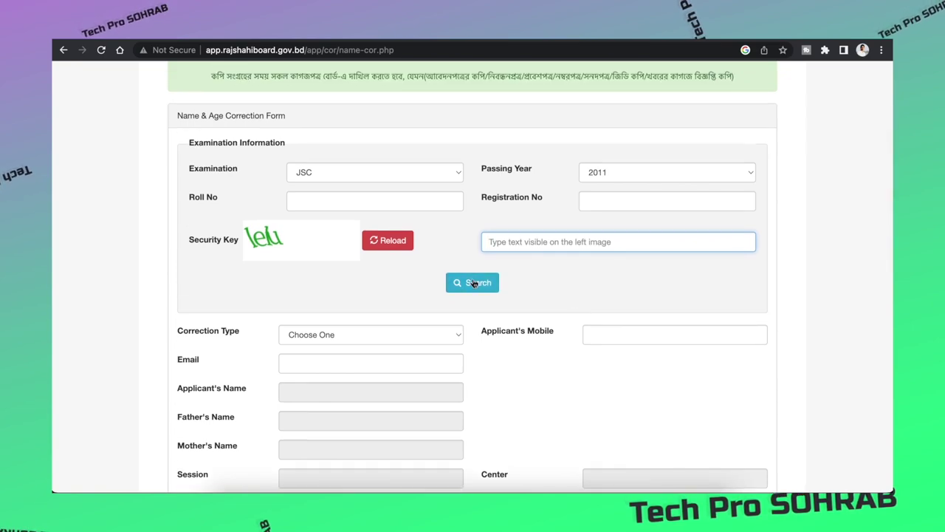
scroll(475, 274, "down", 3)
scroll(475, 274, "down", 4)
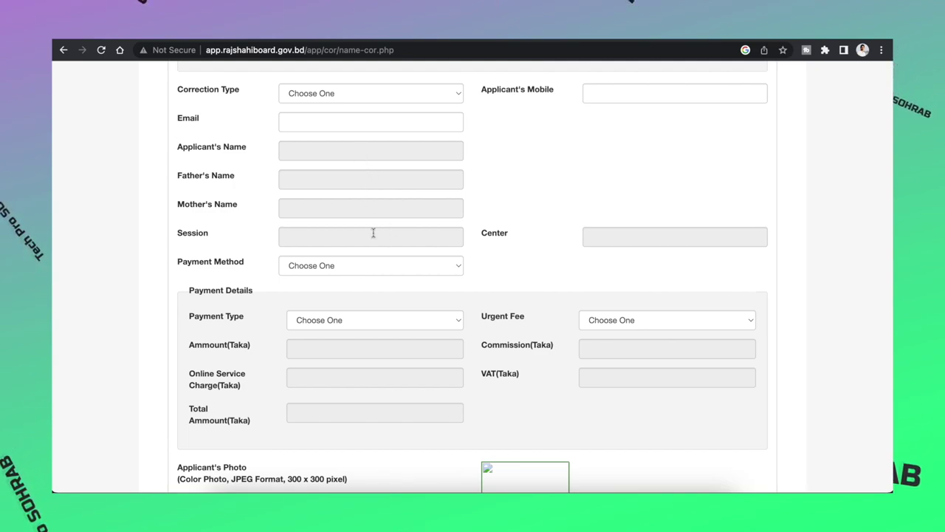
scroll(373, 233, "up", 2)
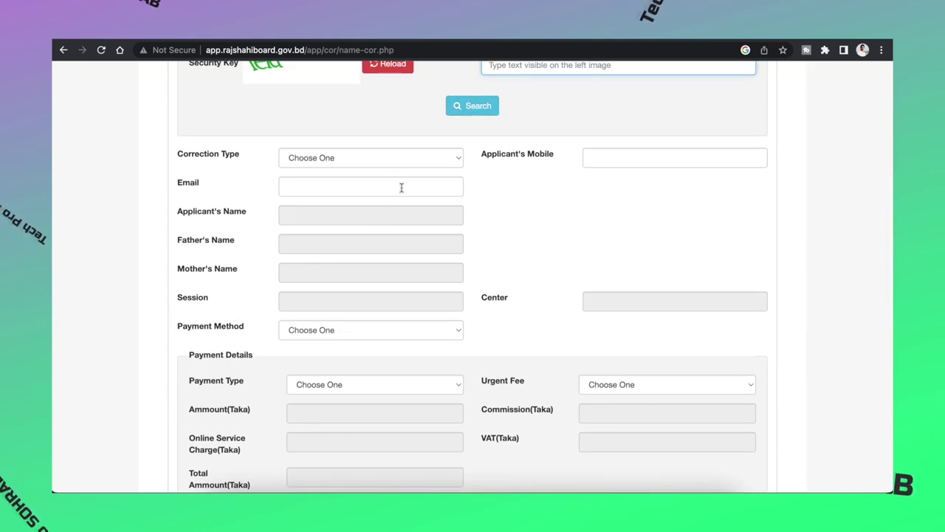
left_click(359, 165)
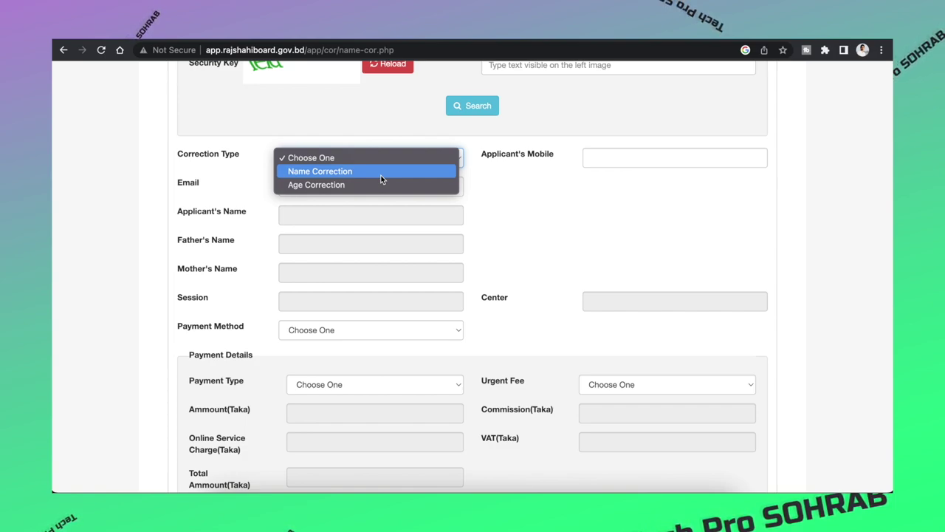
left_click(381, 177)
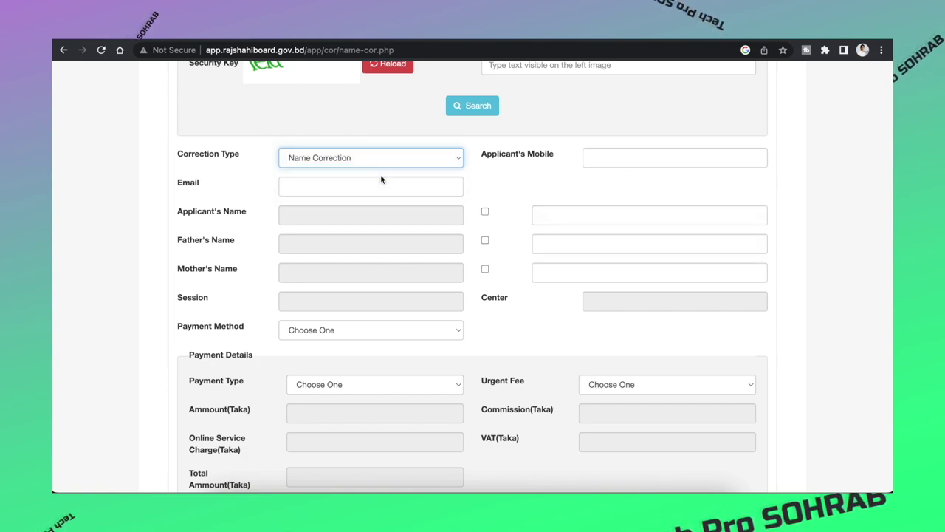
Step: Enable corrections for the applicant's, father's and mother's names, and place the cursor in the applicant's mobile field
left_click(485, 213)
left_click(576, 219)
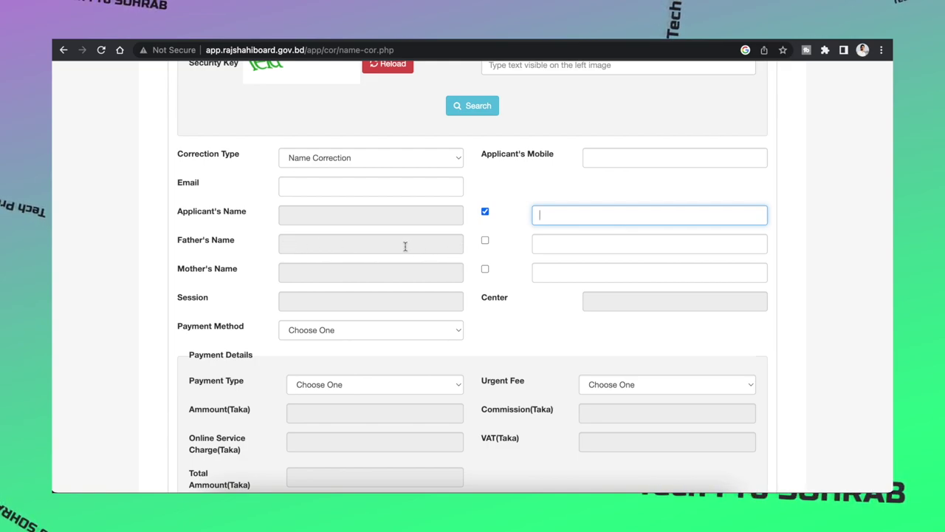
left_click(485, 241)
left_click(559, 252)
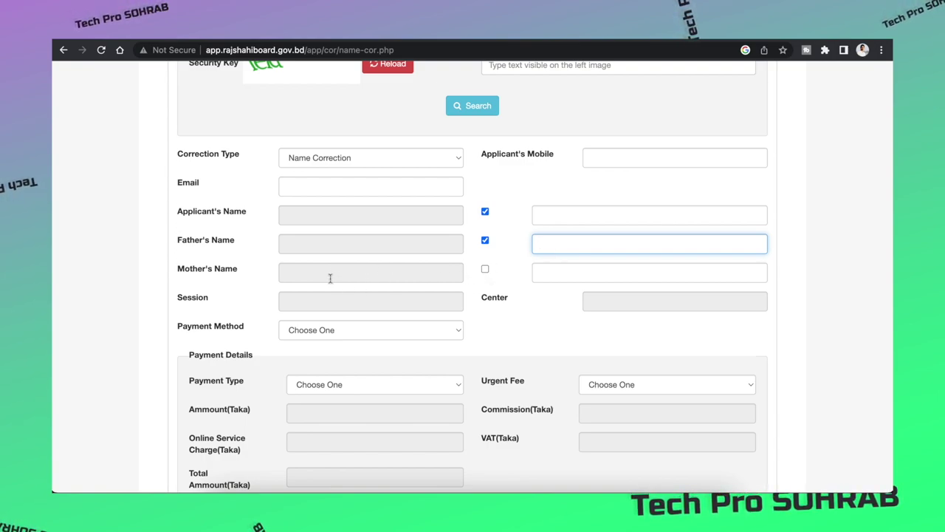
left_click(485, 271)
left_click(561, 274)
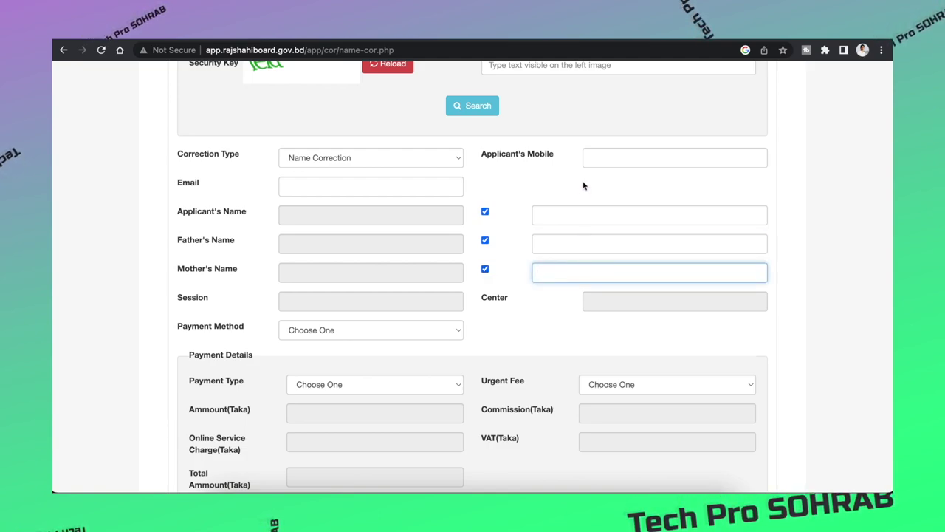
left_click(611, 155)
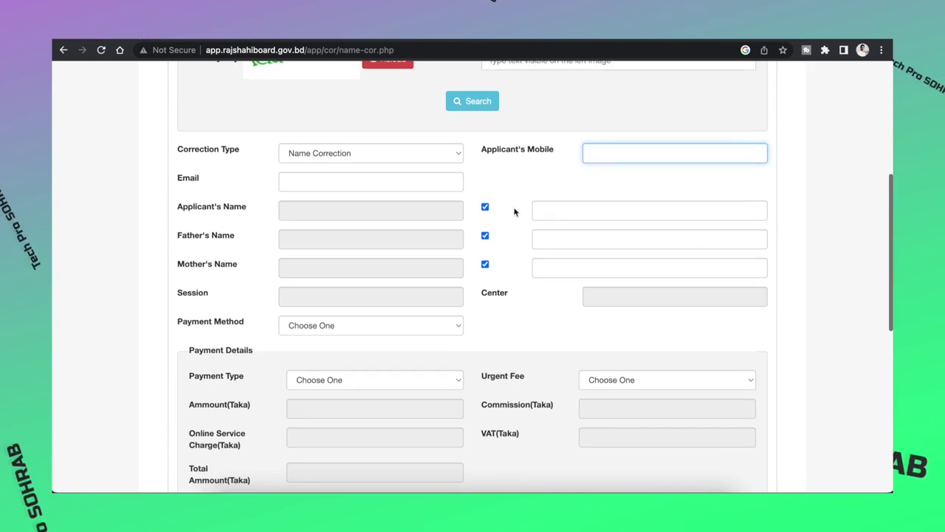
Step: Set the payment method to Sonali Bank (Sonali Seba) and the payment type to Name Correction / নাম সংশোধন
scroll(515, 211, "down", 2)
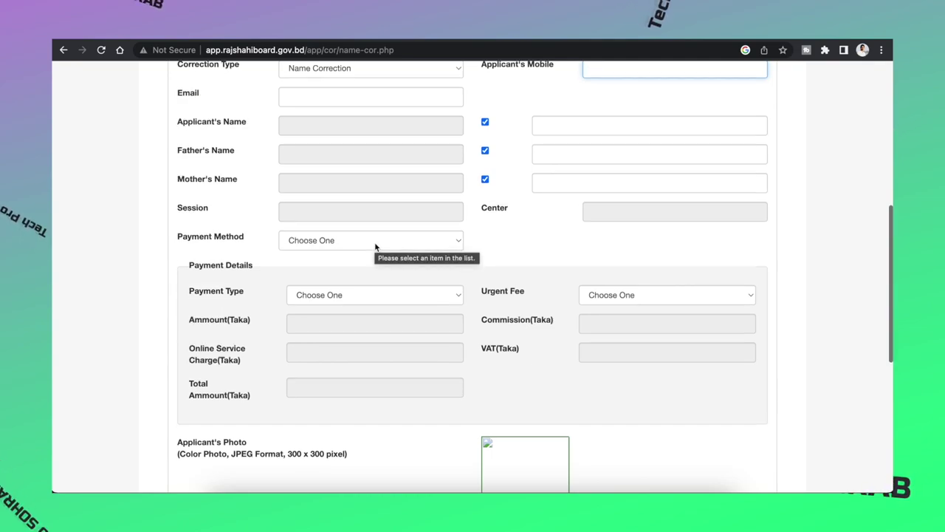
scroll(375, 248, "down", 1)
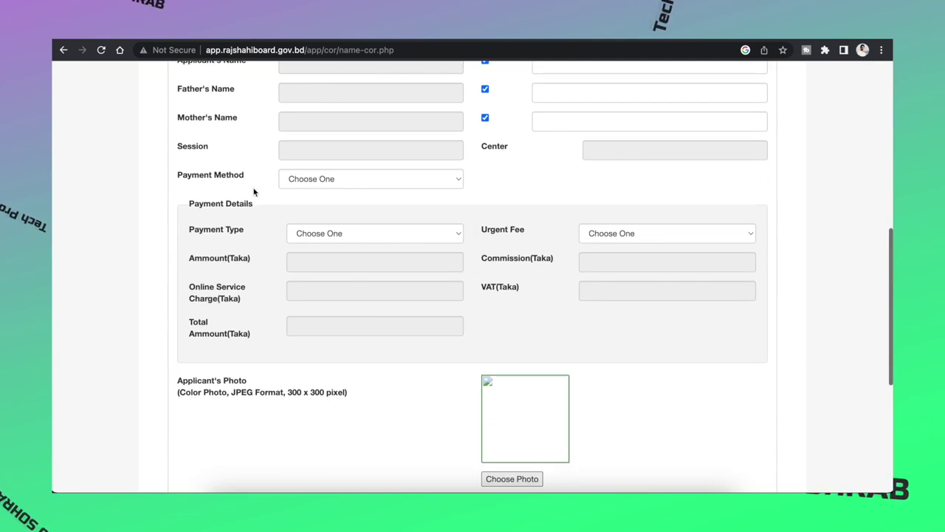
left_click(339, 180)
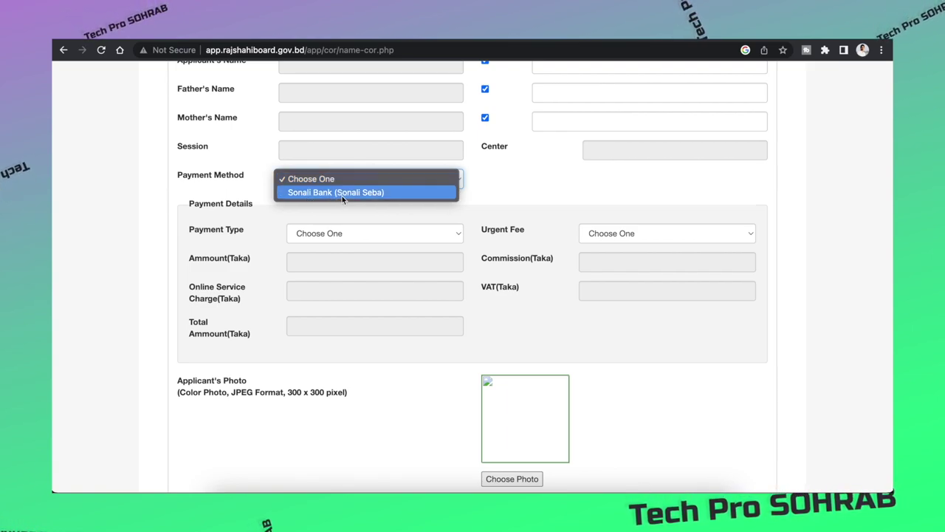
left_click(342, 194)
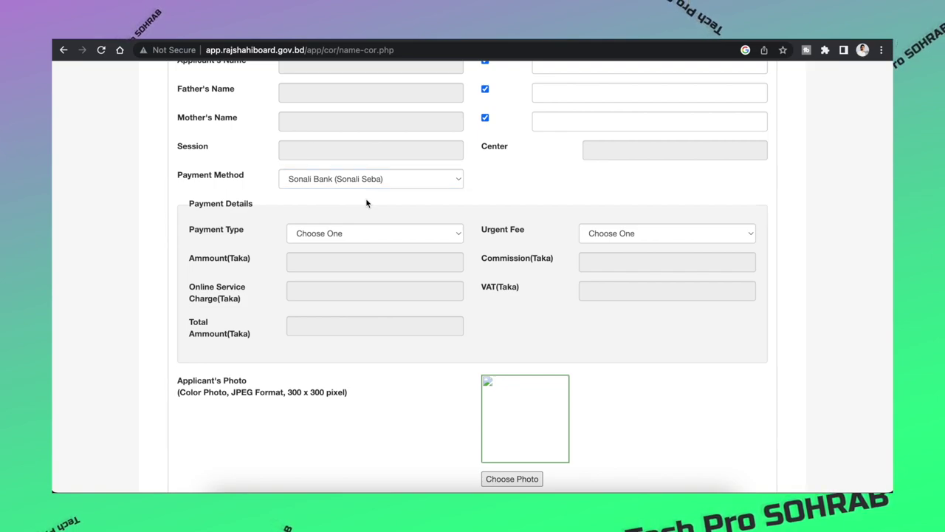
scroll(366, 201, "down", 1)
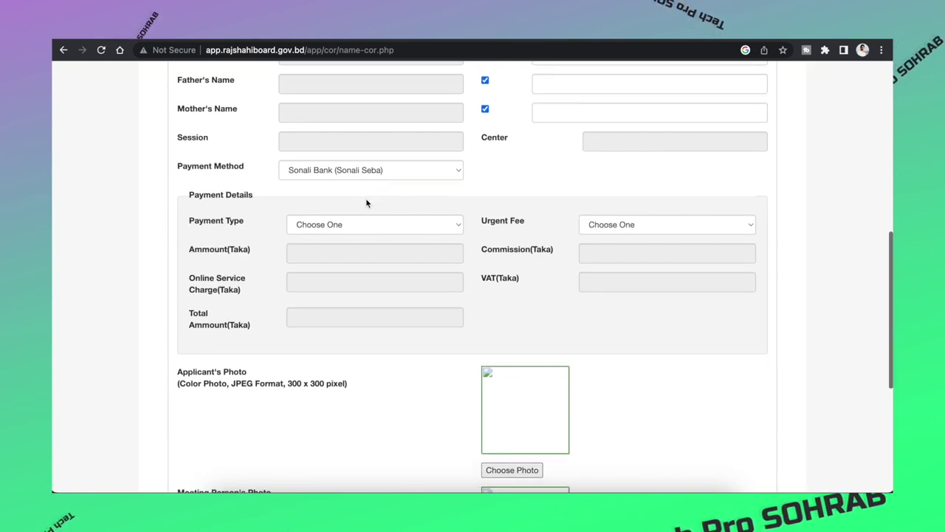
left_click(330, 224)
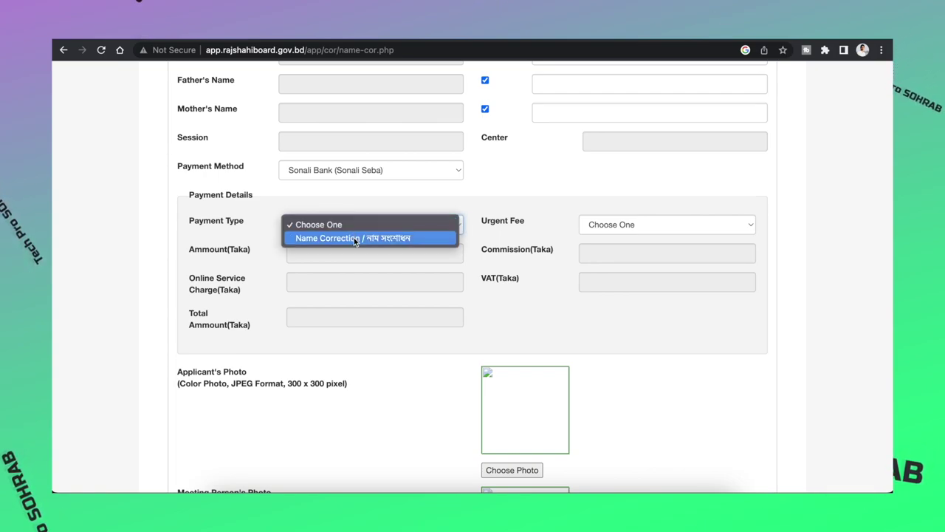
left_click(376, 237)
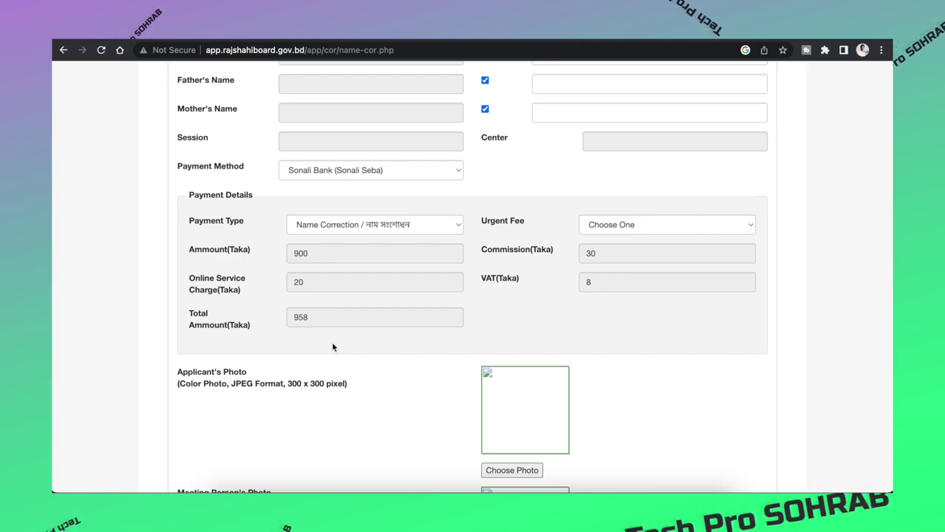
Step: Try the urgent fee option as No, and set it to Yes in the payment details
left_click(609, 226)
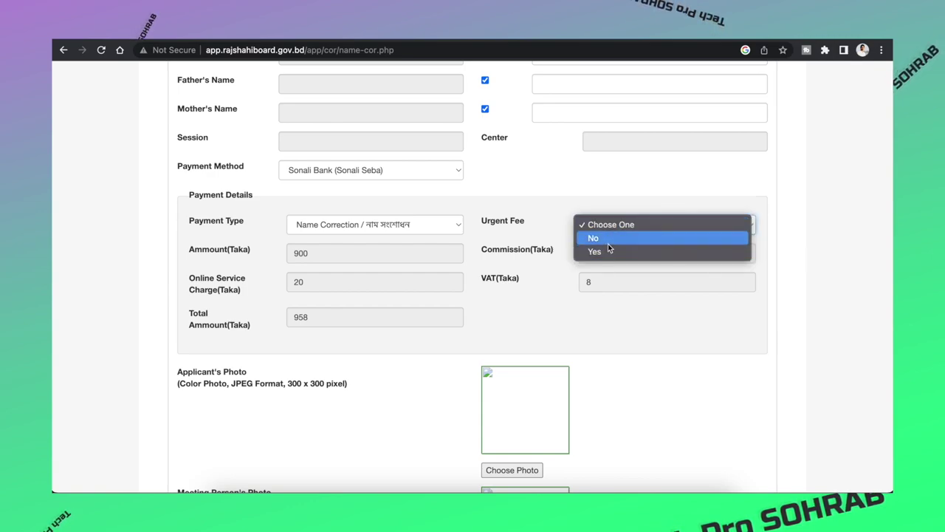
left_click(607, 244)
left_click(632, 226)
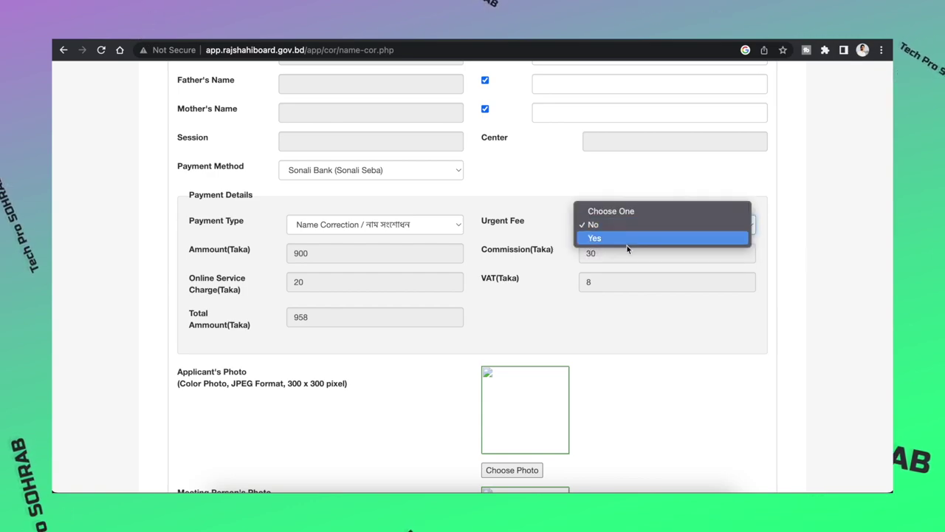
left_click(626, 244)
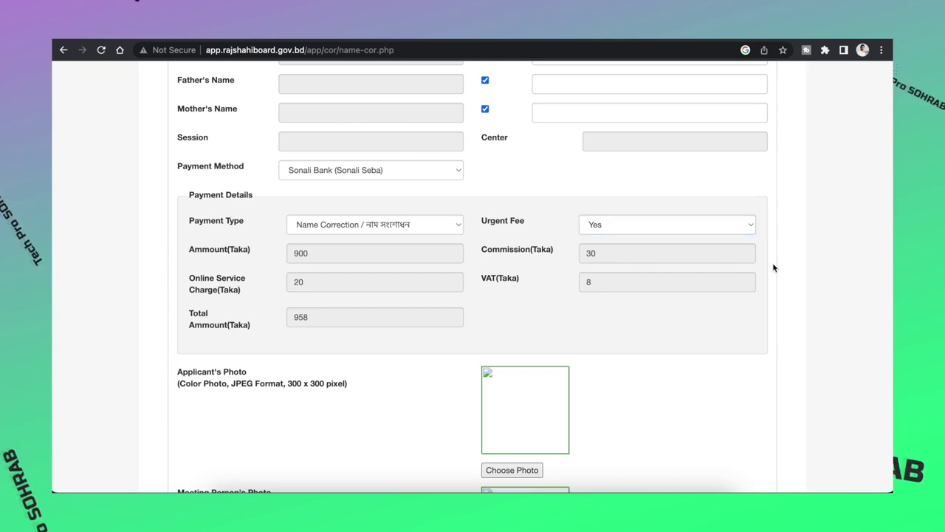
left_click(607, 226)
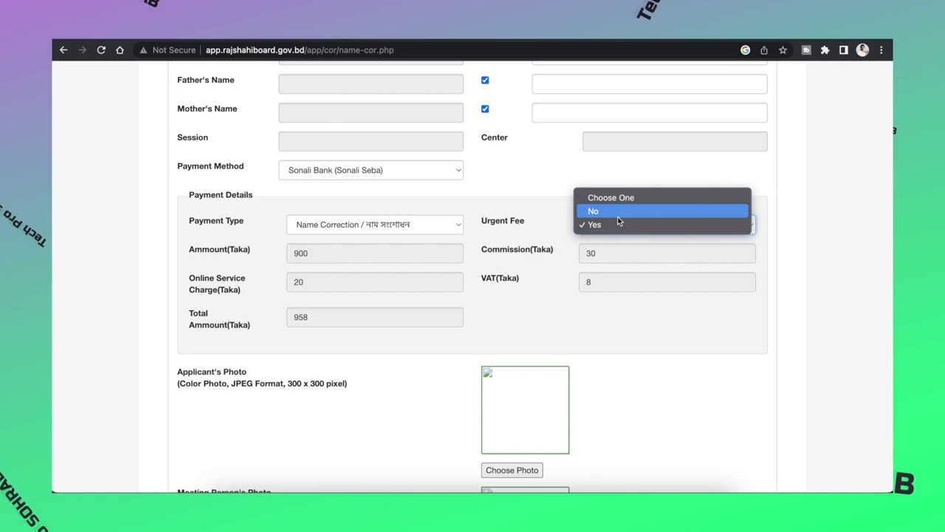
left_click(616, 223)
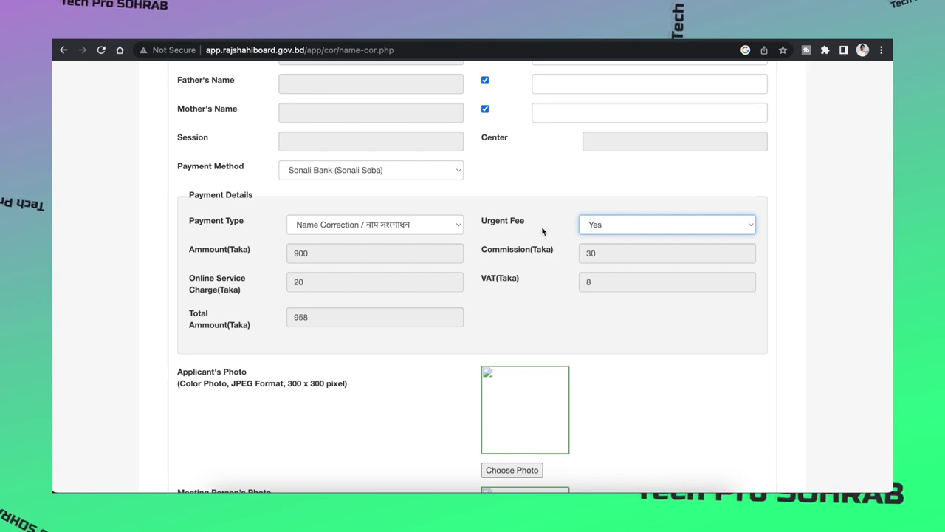
Step: Change the correction type to Age Correction
scroll(541, 226, "up", 5)
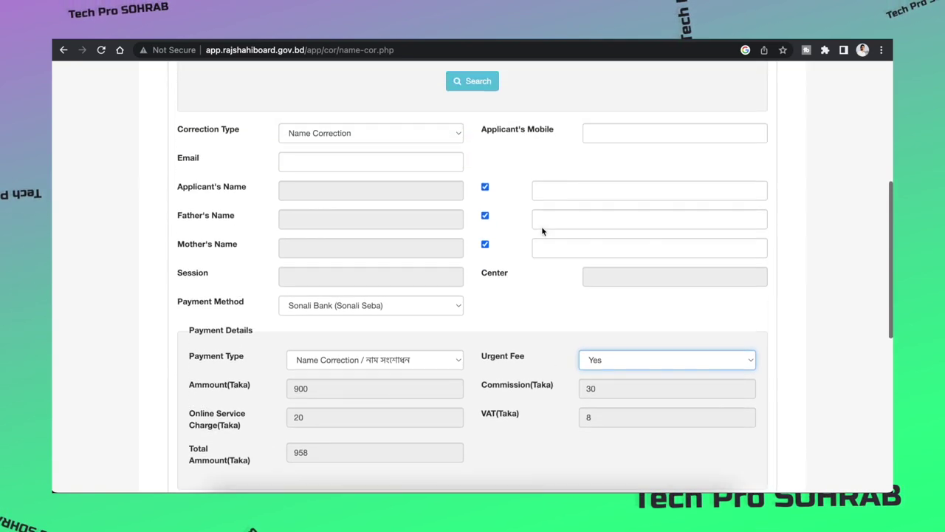
scroll(541, 226, "down", 2)
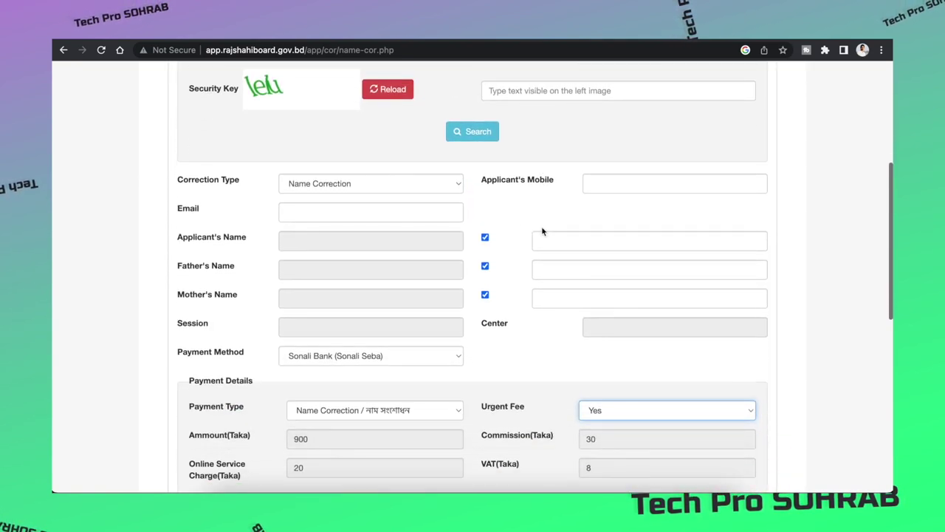
left_click(454, 184)
left_click(427, 196)
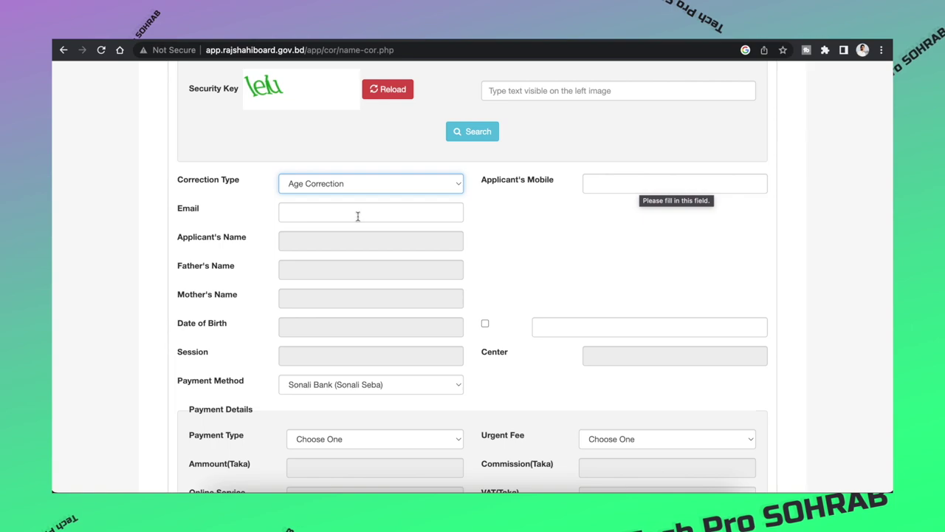
Step: Enable the date of birth correction and pick the corrected date of birth from the calendar
scroll(357, 217, "down", 2)
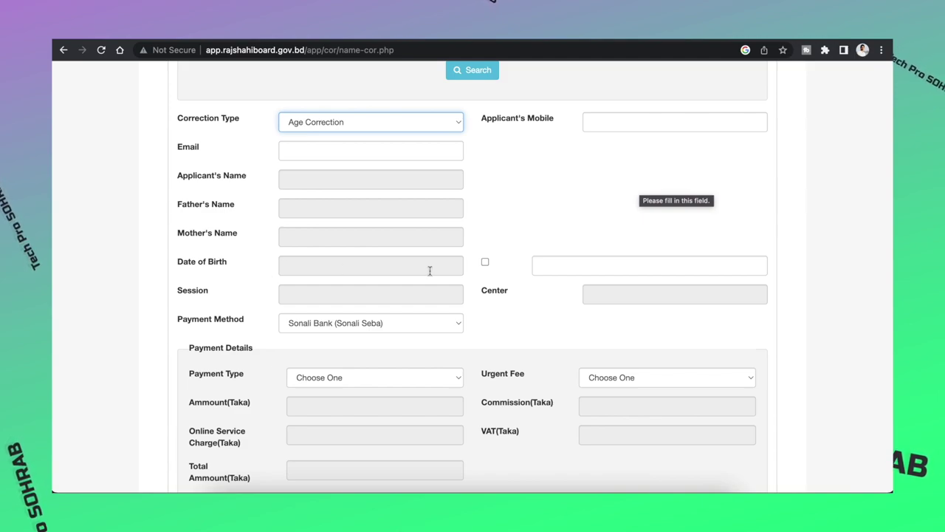
left_click(485, 262)
left_click(565, 269)
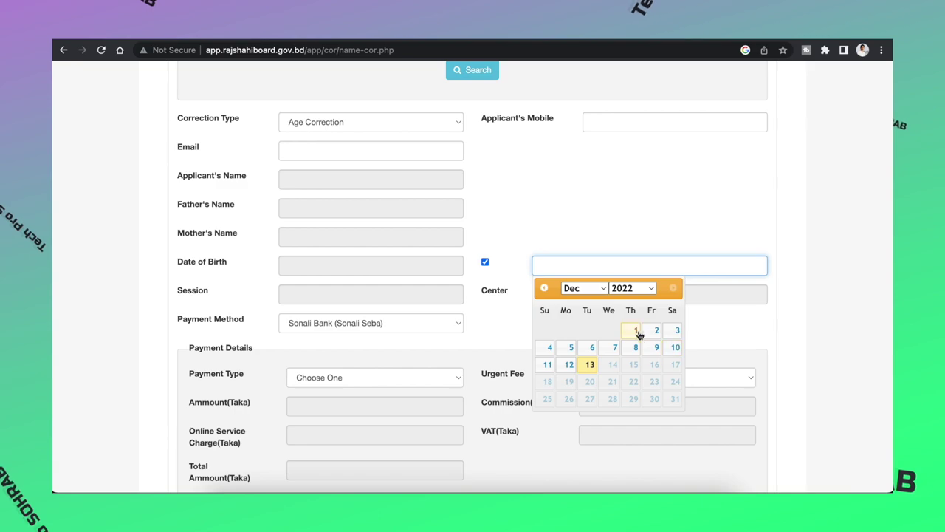
left_click(637, 350)
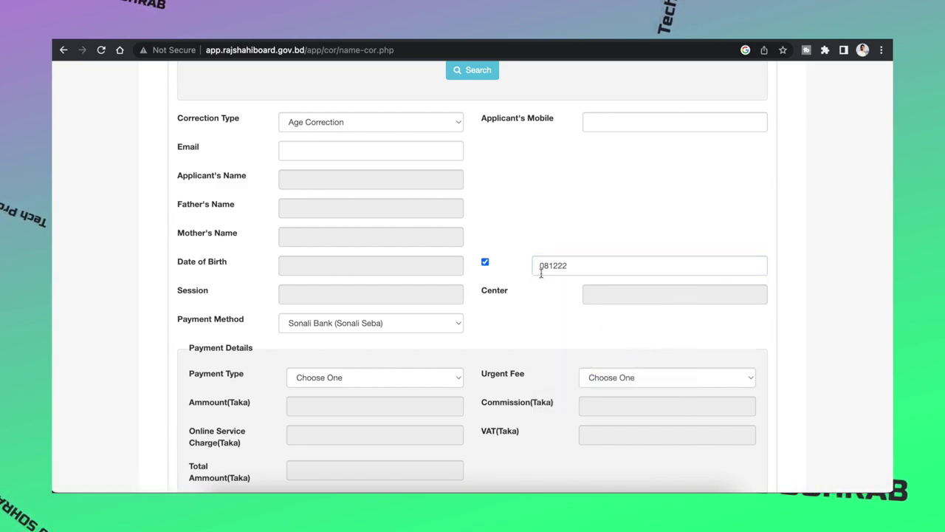
left_click(571, 264)
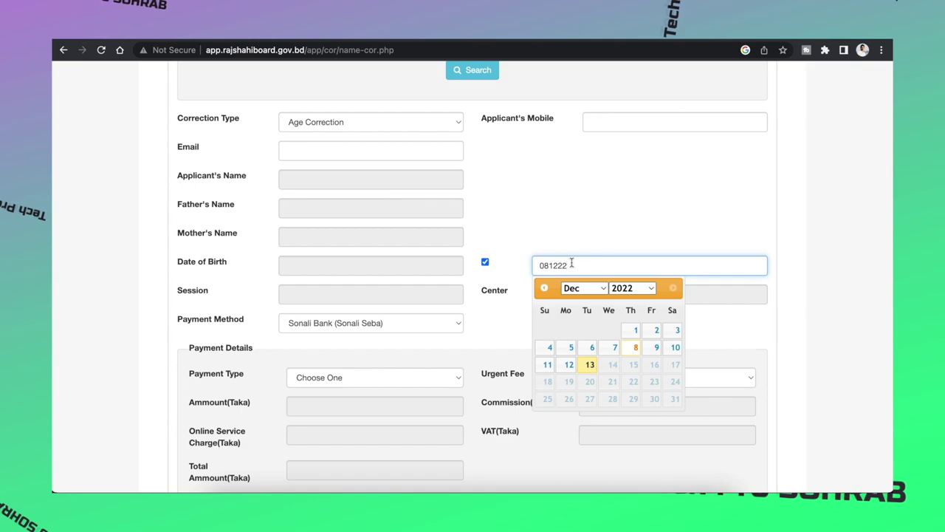
left_click(634, 348)
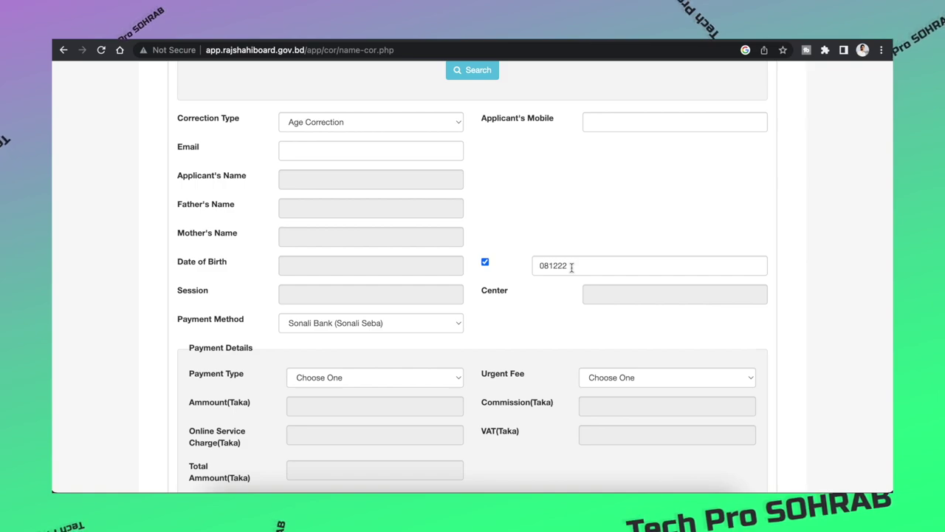
Step: Keep Sonali Bank (Sonali Seba) as the payment method and set the payment type to Age Correction/ বয়স সংশোধন
scroll(555, 291, "down", 3)
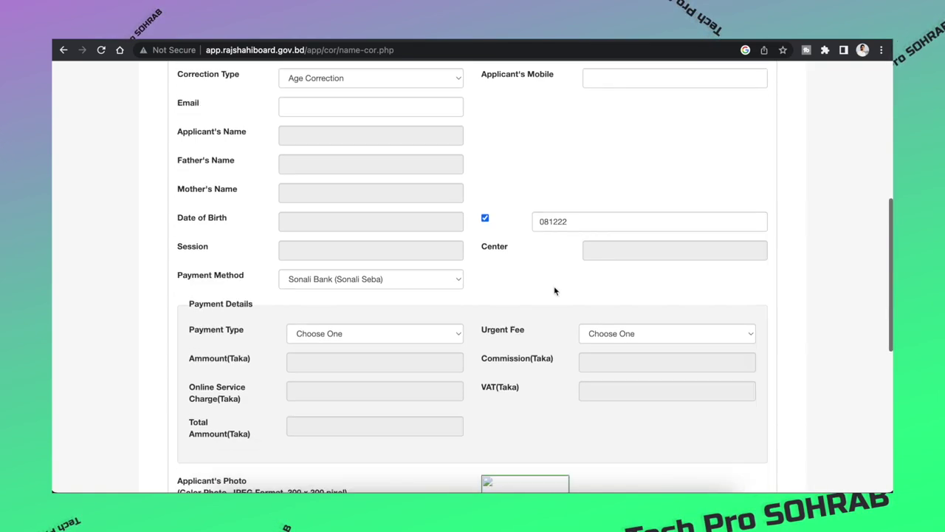
left_click(434, 229)
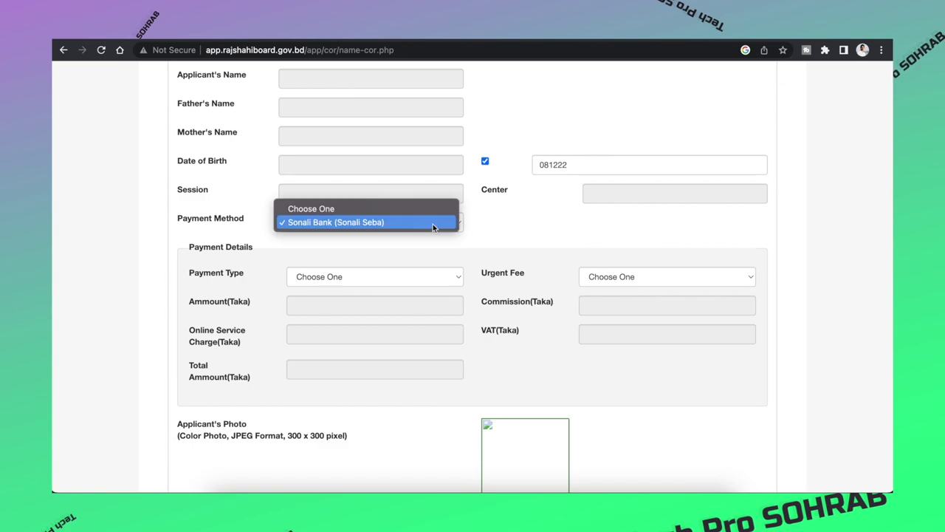
left_click(433, 224)
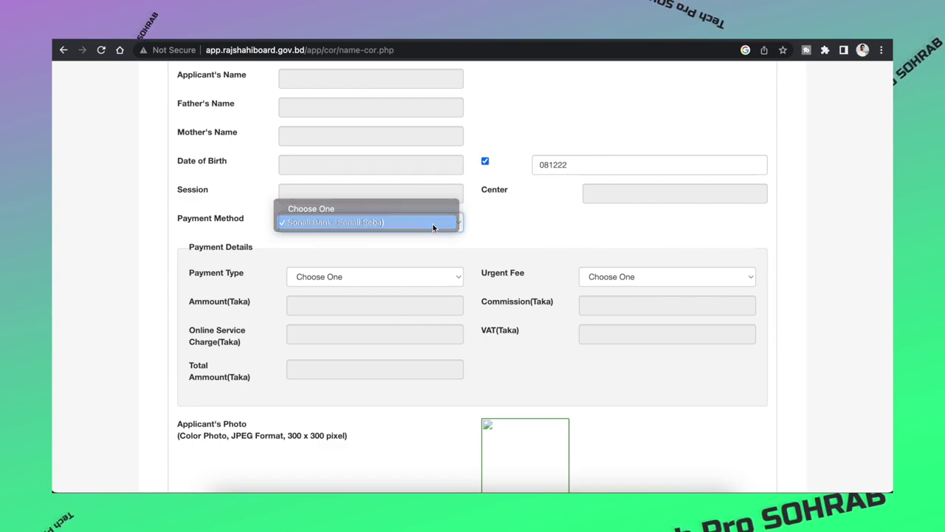
left_click(410, 283)
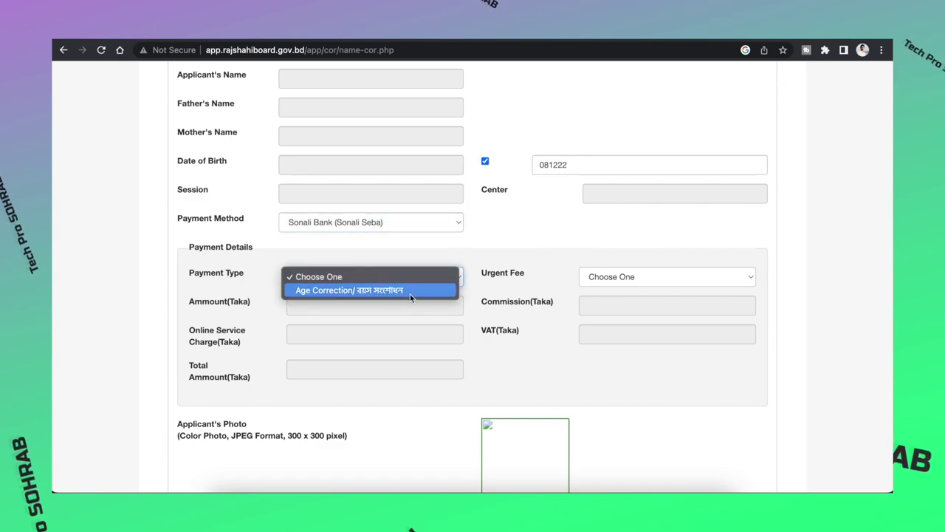
left_click(410, 291)
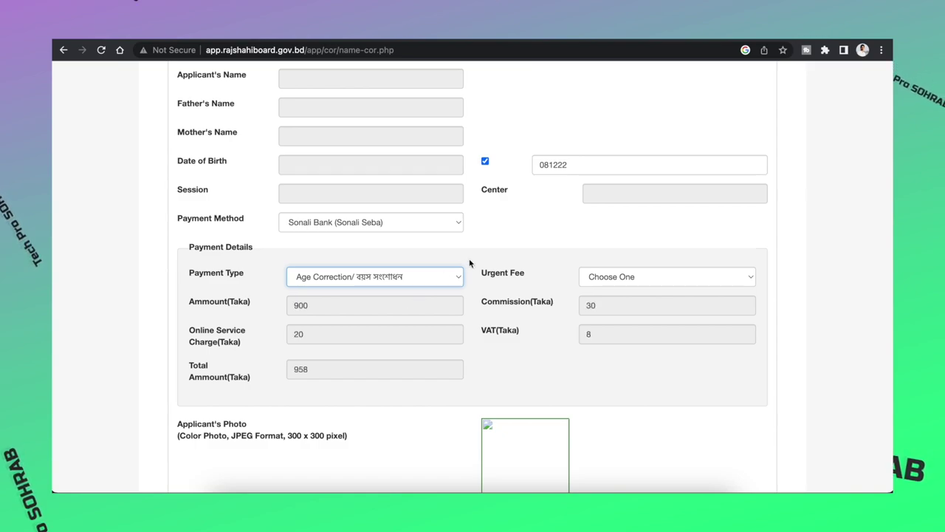
Step: Examine the fee breakdown, the photo and signature upload requirements, and the notice on required documents, highlighting its newspaper notice part
scroll(470, 262, "down", 1)
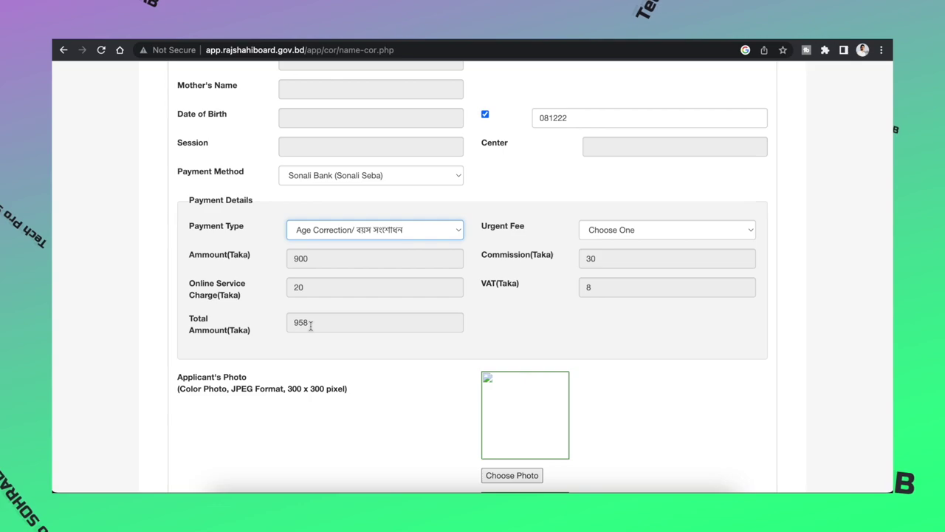
scroll(315, 325, "down", 1)
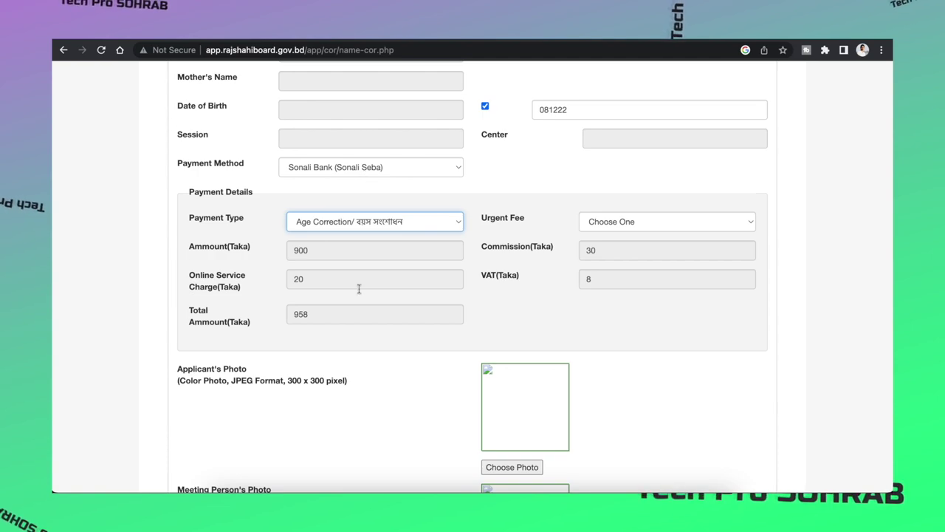
scroll(358, 288, "down", 5)
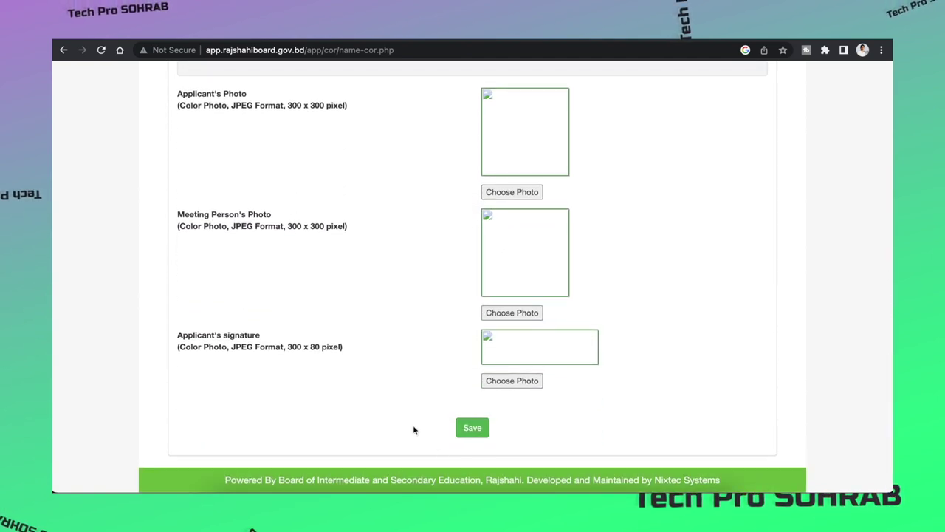
scroll(363, 421, "up", 2)
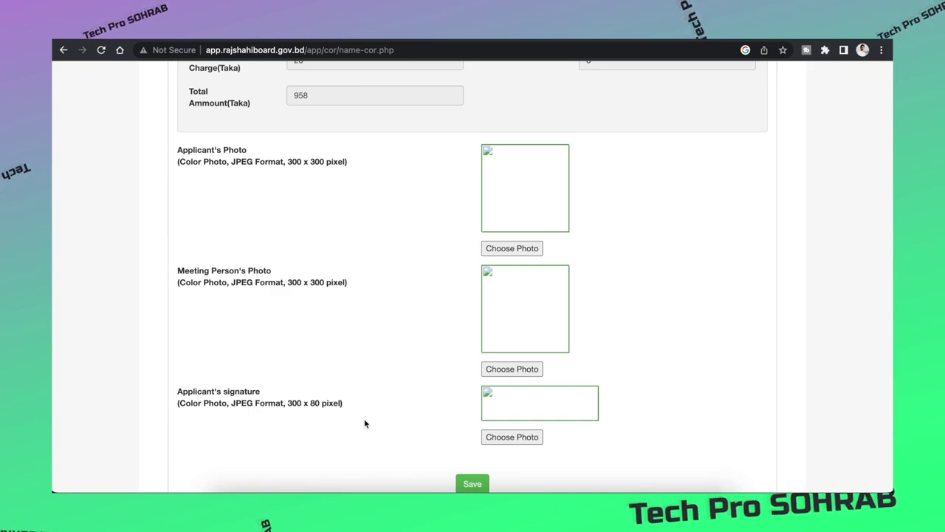
scroll(364, 423, "down", 1)
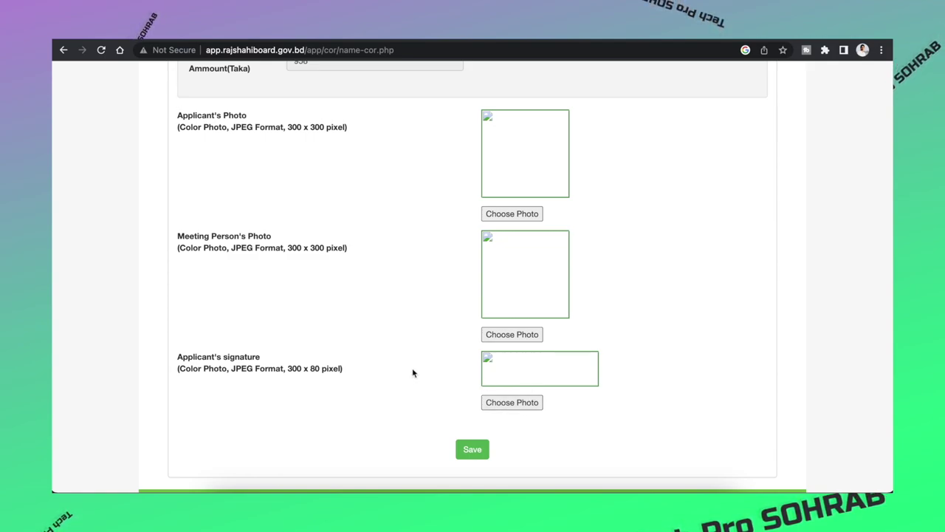
scroll(412, 373, "down", 2)
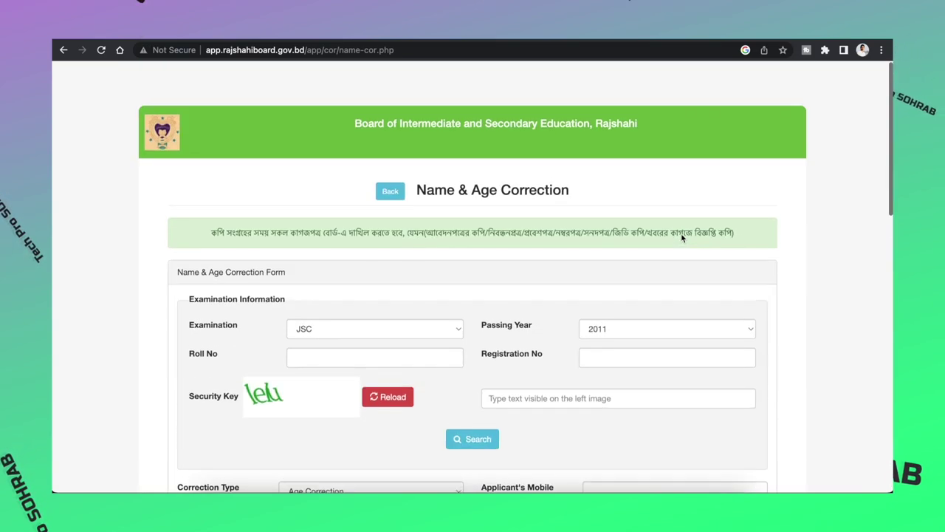
scroll(496, 205, "down", 1)
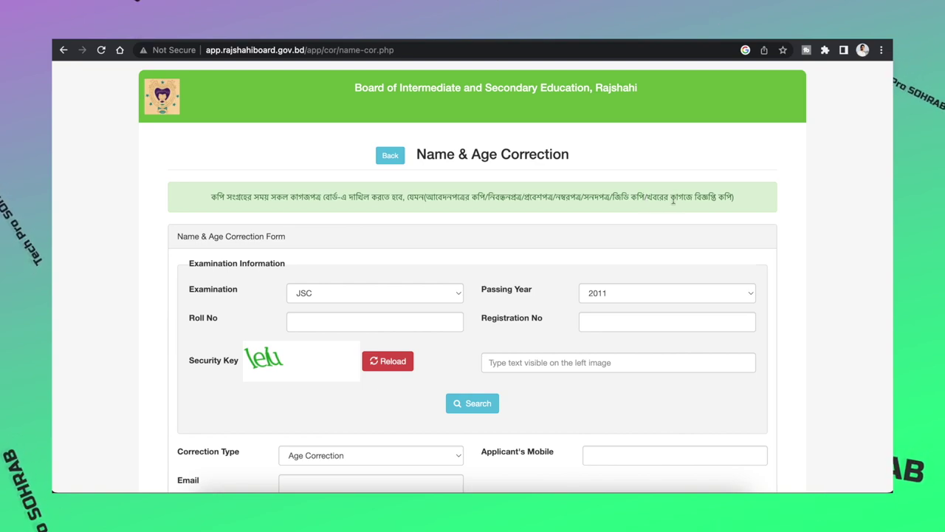
left_click_drag(647, 197, 729, 197)
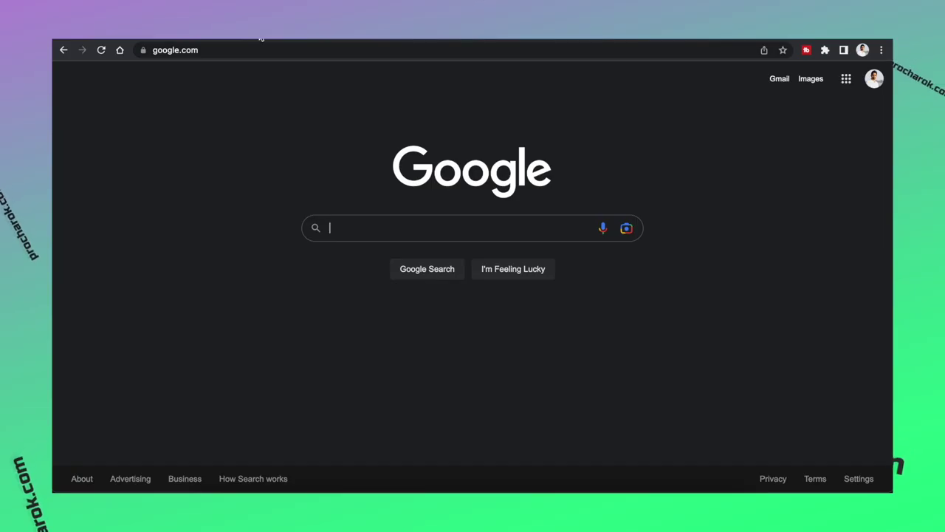
Step: Find Procharok.com through a Google search for procharok and open its classified advertisement (শ্রেণীভুক্ত বিজ্ঞাপন) form
type("pro")
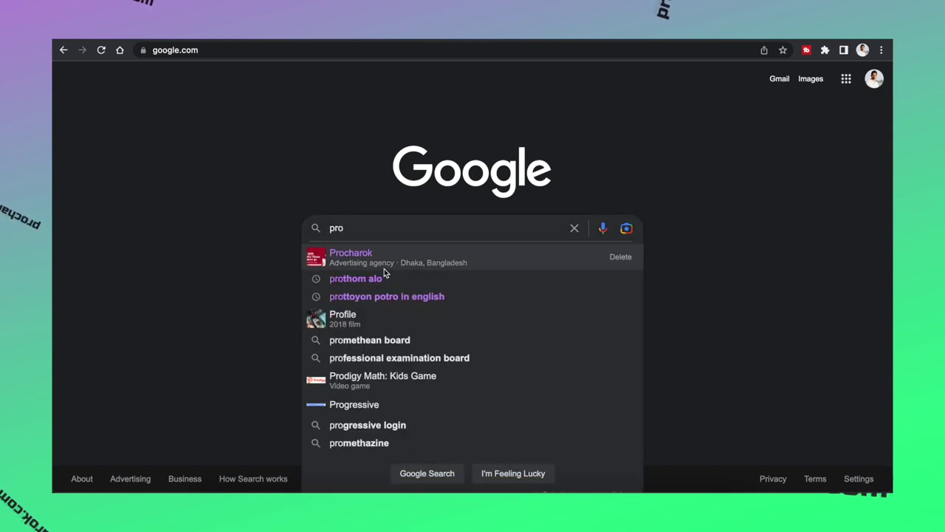
left_click(391, 267)
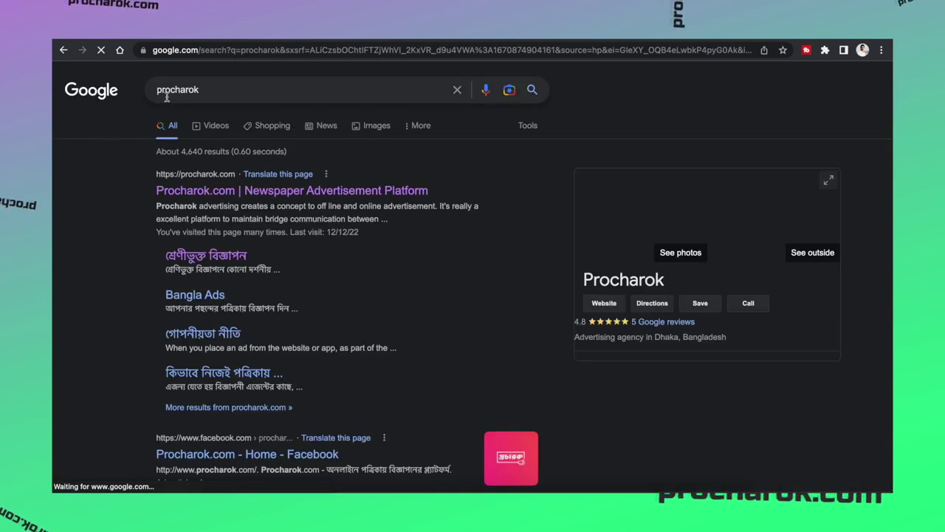
left_click(216, 193)
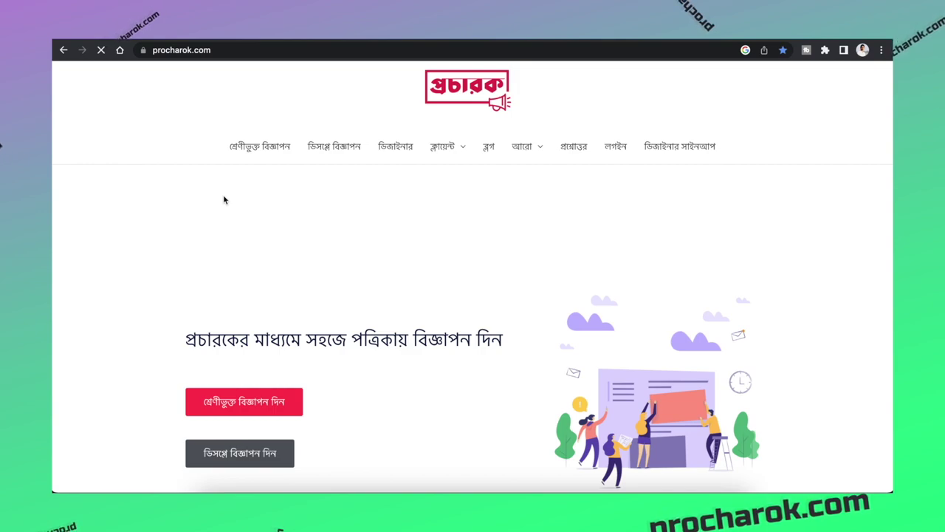
left_click(246, 406)
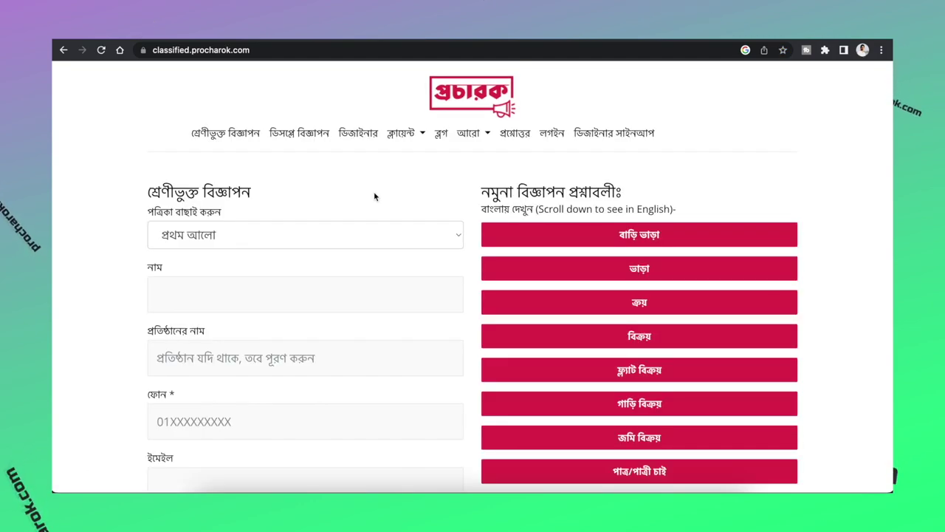
Step: Set the newspaper to সমকাল and visit the name and organisation name fields without filling them
left_click(271, 237)
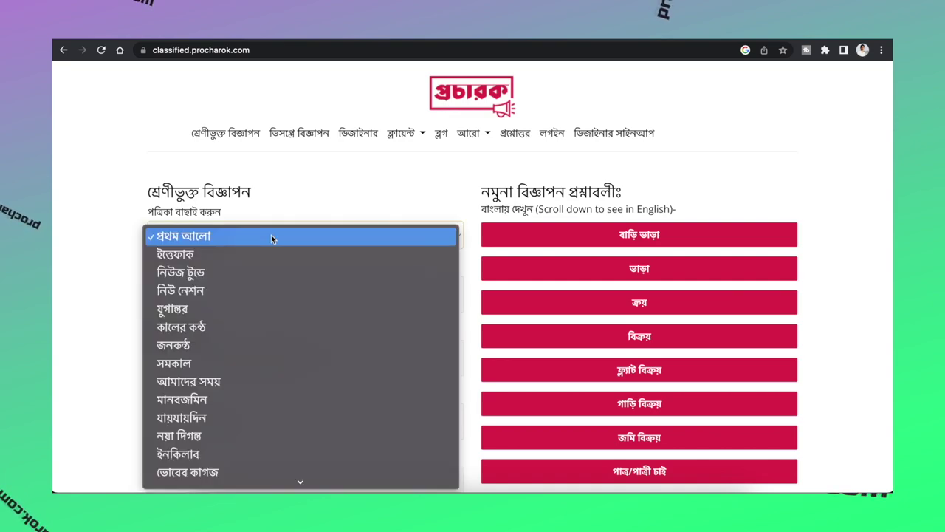
scroll(266, 303, "down", 1)
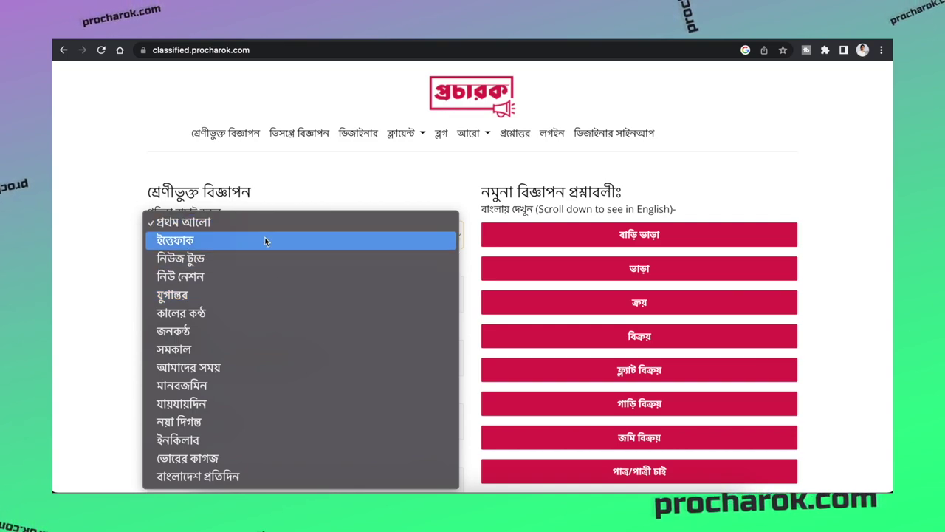
left_click(249, 348)
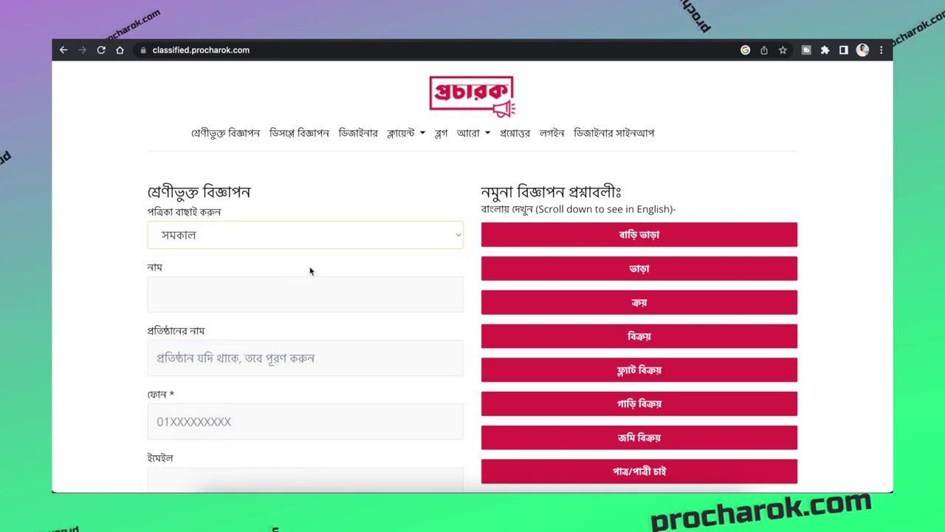
left_click(299, 286)
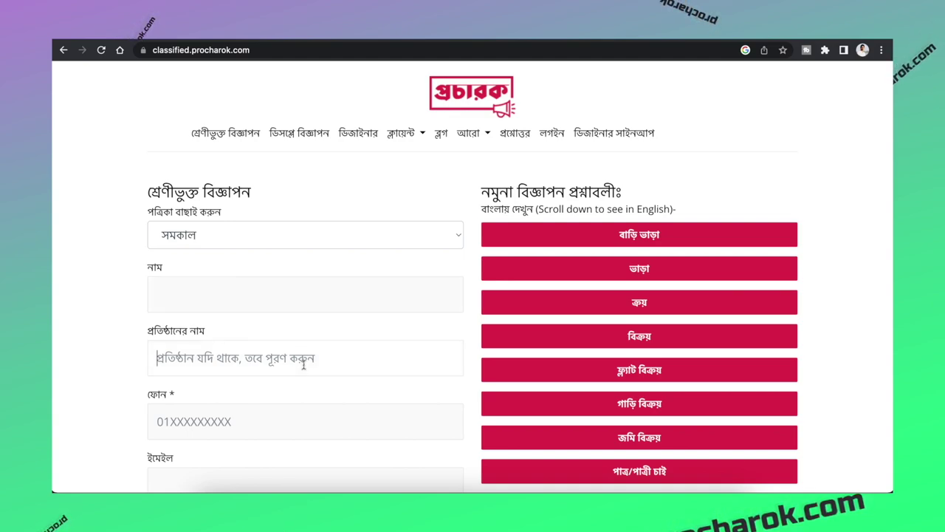
scroll(303, 363, "down", 5)
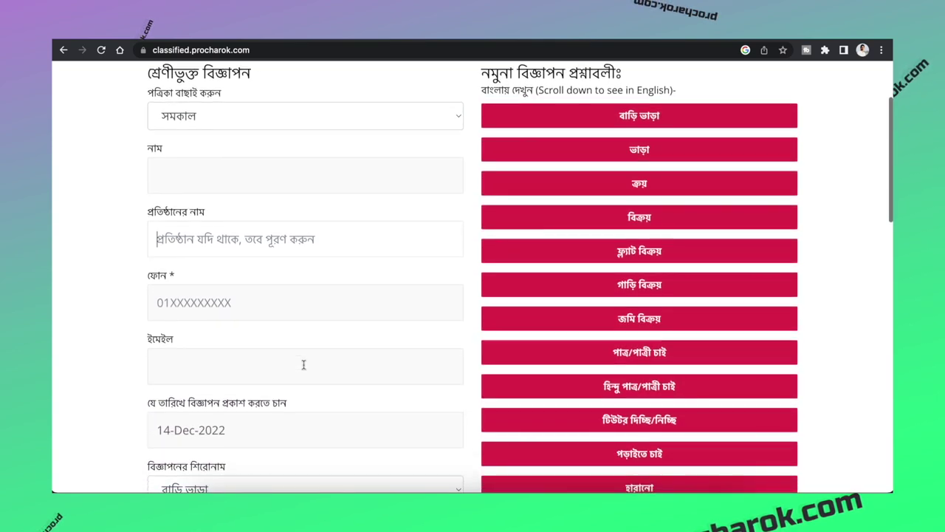
Step: Visit the phone and email fields without filling them, and set the advertisement's publication date to 19-Dec-2022
left_click(307, 257)
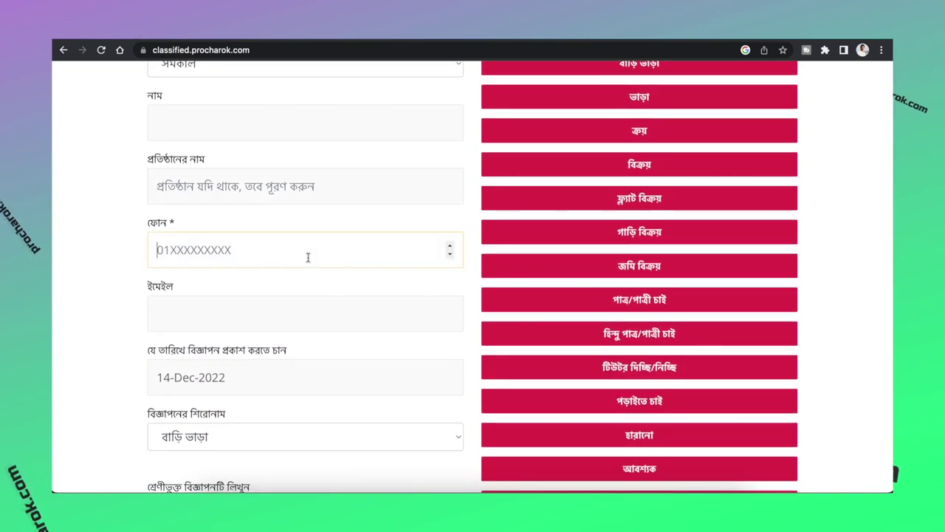
scroll(308, 257, "down", 1)
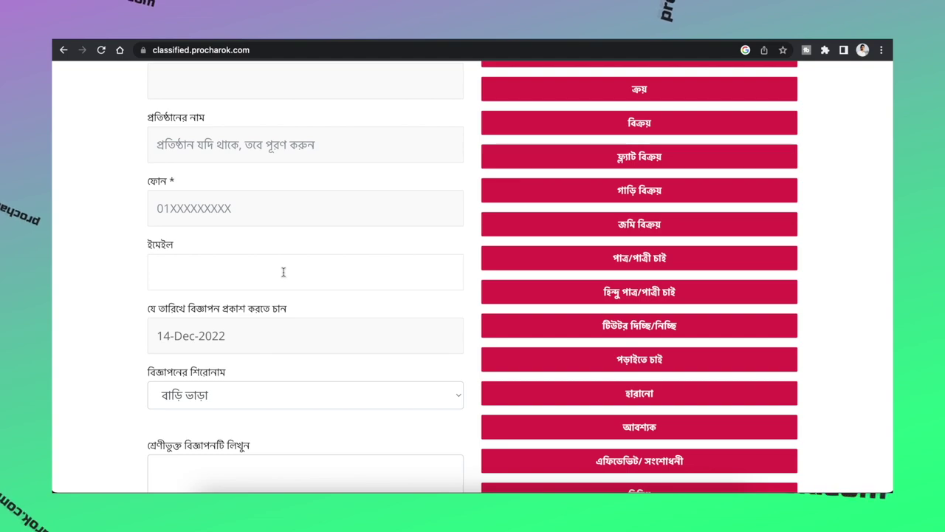
scroll(283, 272, "down", 2)
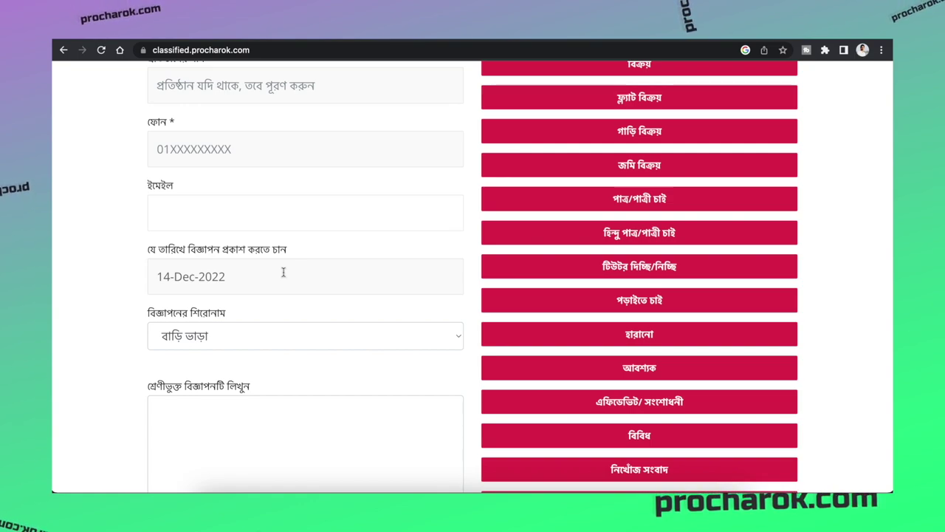
left_click(283, 272)
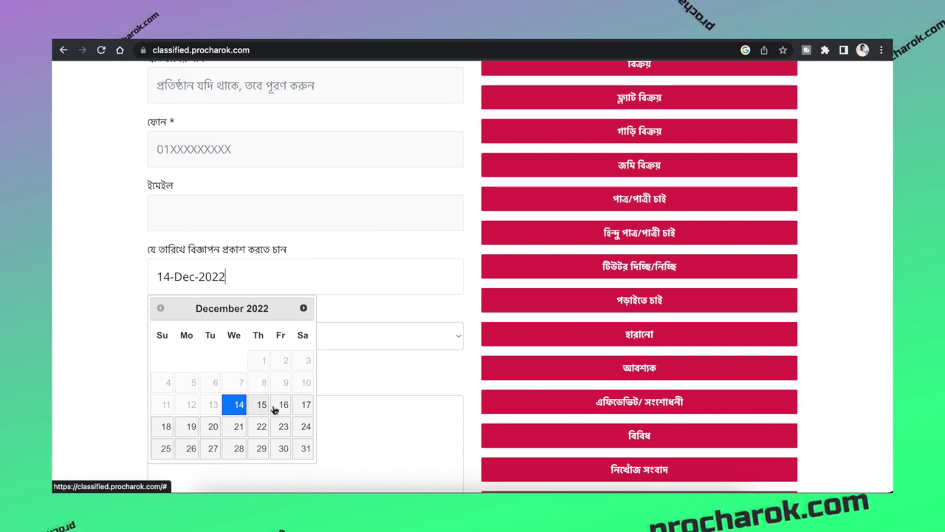
left_click(189, 428)
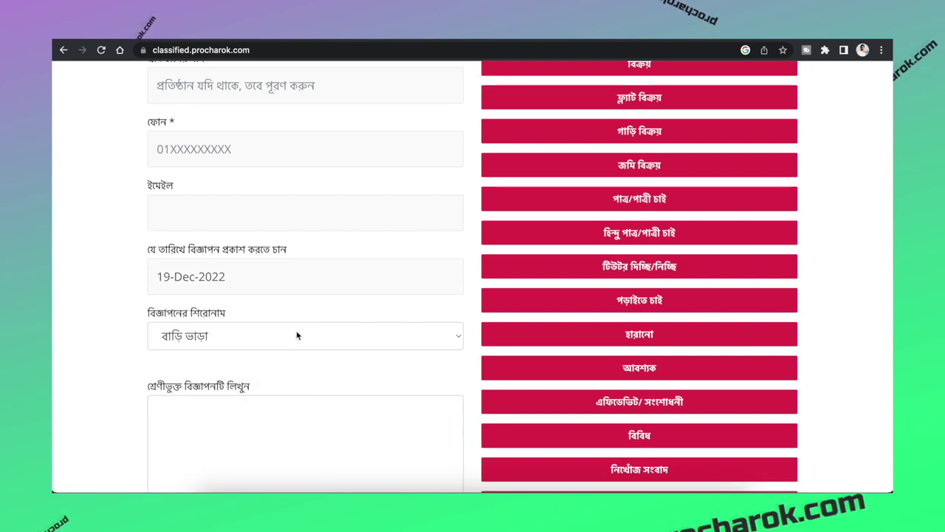
Step: Open the list of advertisement headings (বিজ্ঞাপনের শিরোনাম) in the classified advertisement form
scroll(333, 308, "down", 3)
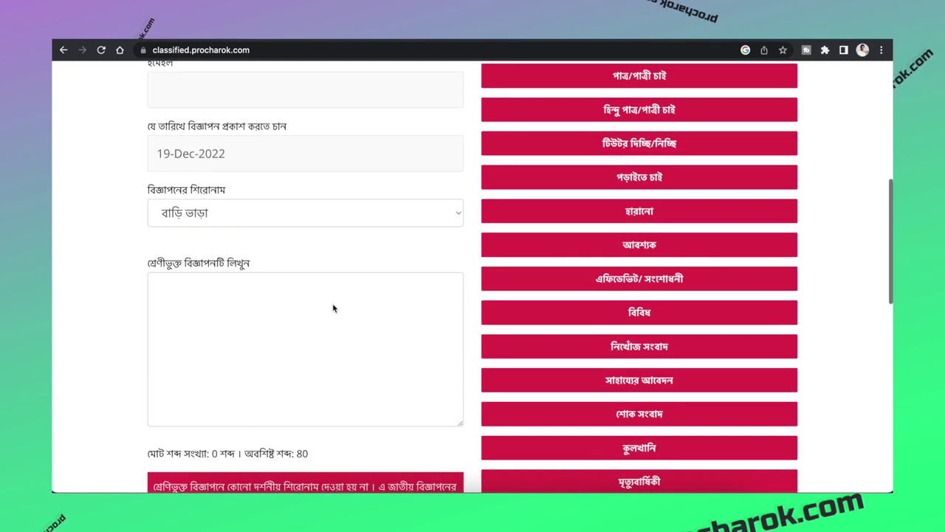
left_click(256, 213)
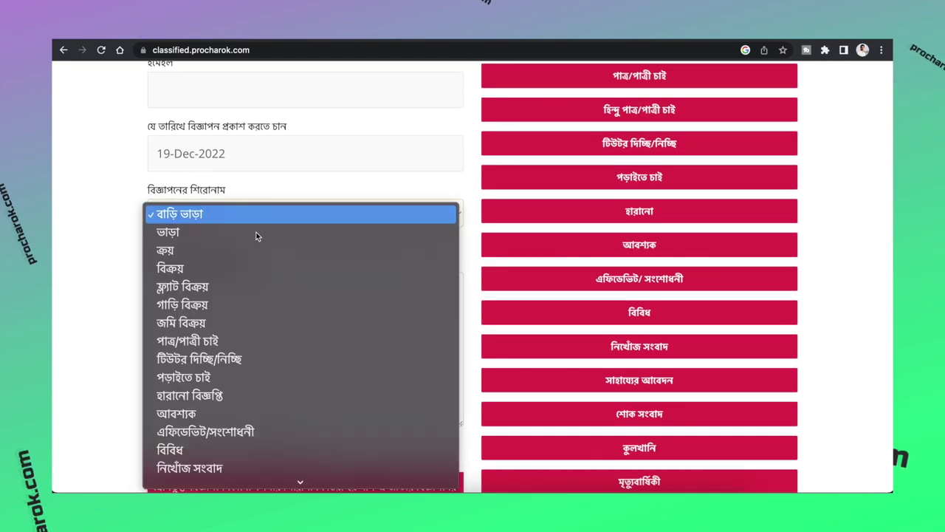